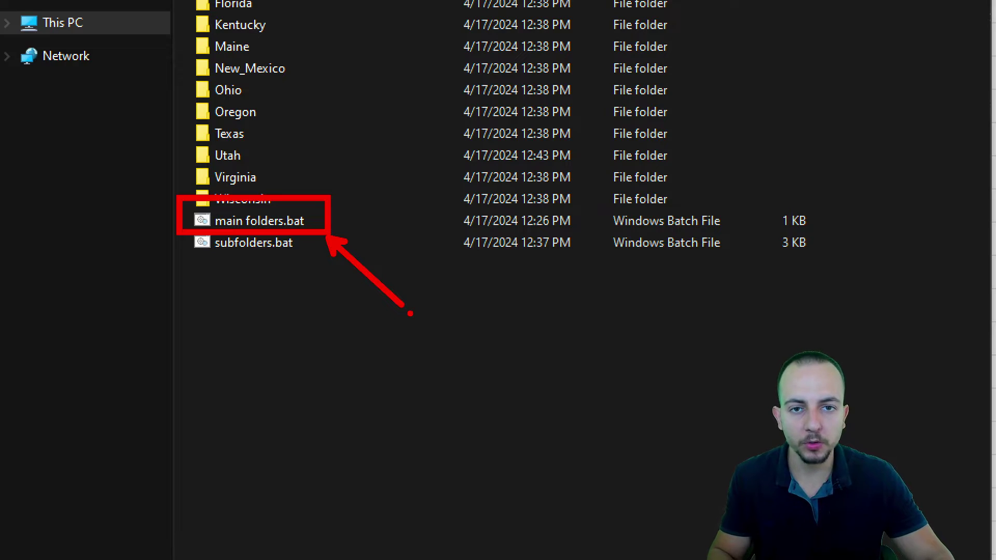
# Step: Delete all thirteen branch folders, then restore them with Ctrl+Z
pyautogui.keyDown('shift'); pyautogui.click(272, 199); pyautogui.keyUp('shift')
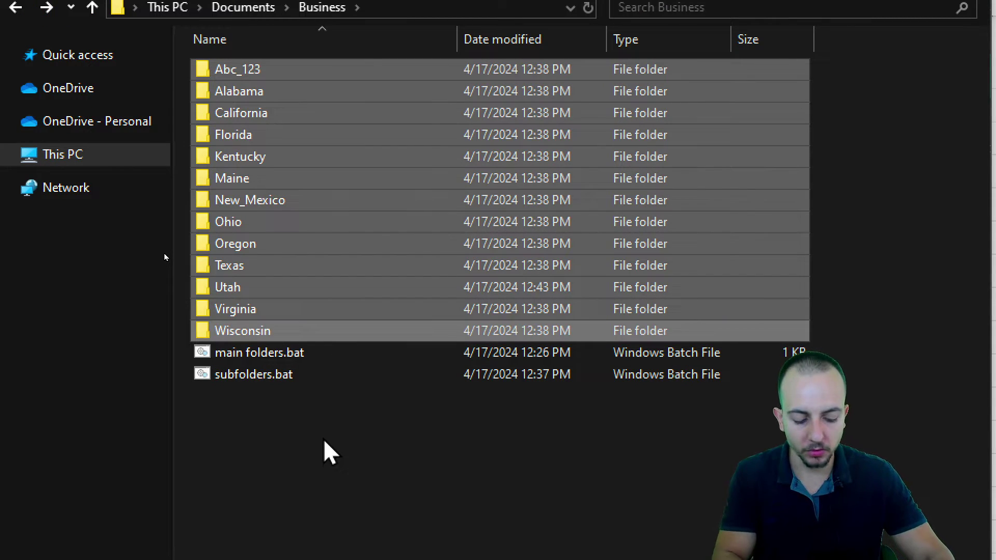
pyautogui.press('Delete')
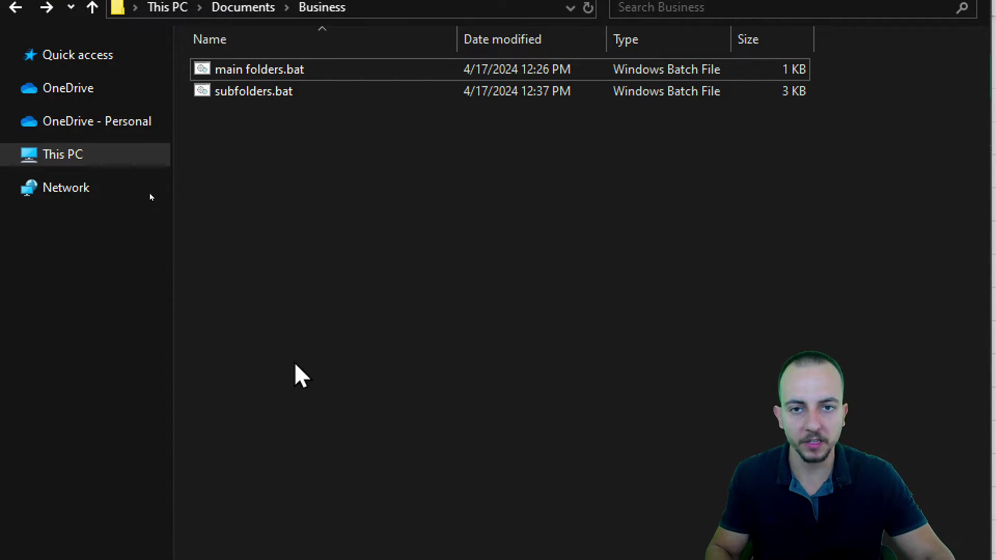
pyautogui.click(260, 73)
pyautogui.hotkey('ctrl', 'z')
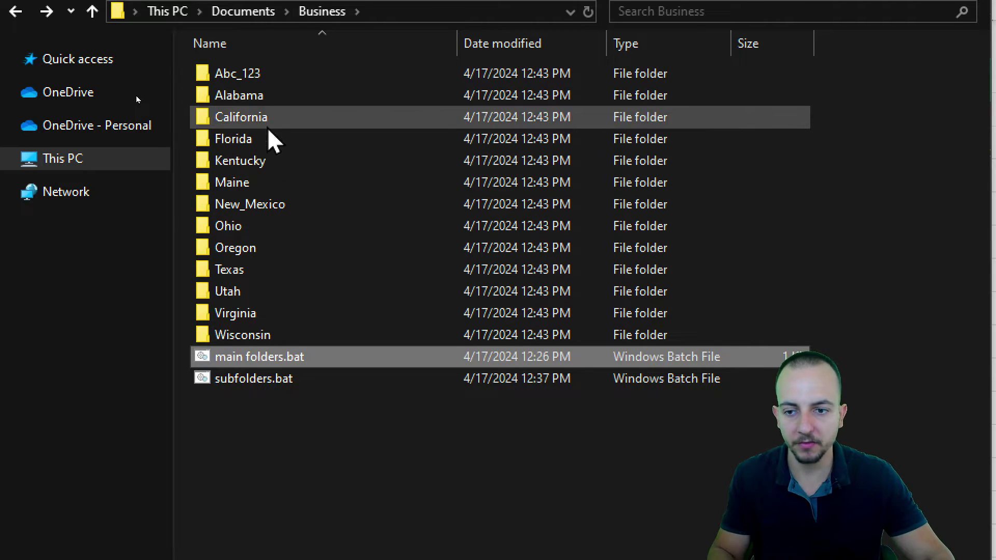
# Step: Run subfolders.bat and confirm Maine now holds 1st_quarter, 2nd_quarter and 3rd_quarter
pyautogui.click(249, 161)
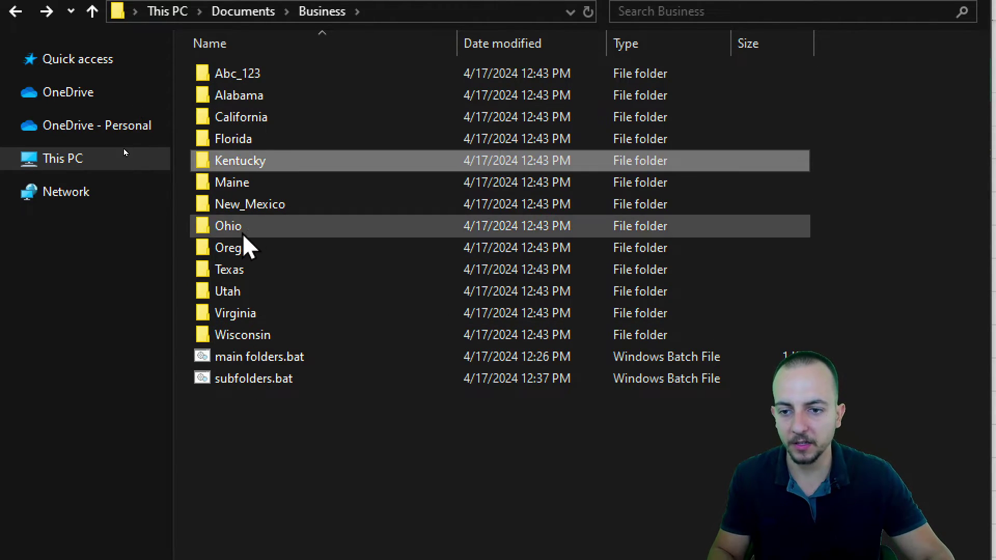
pyautogui.doubleClick(254, 184)
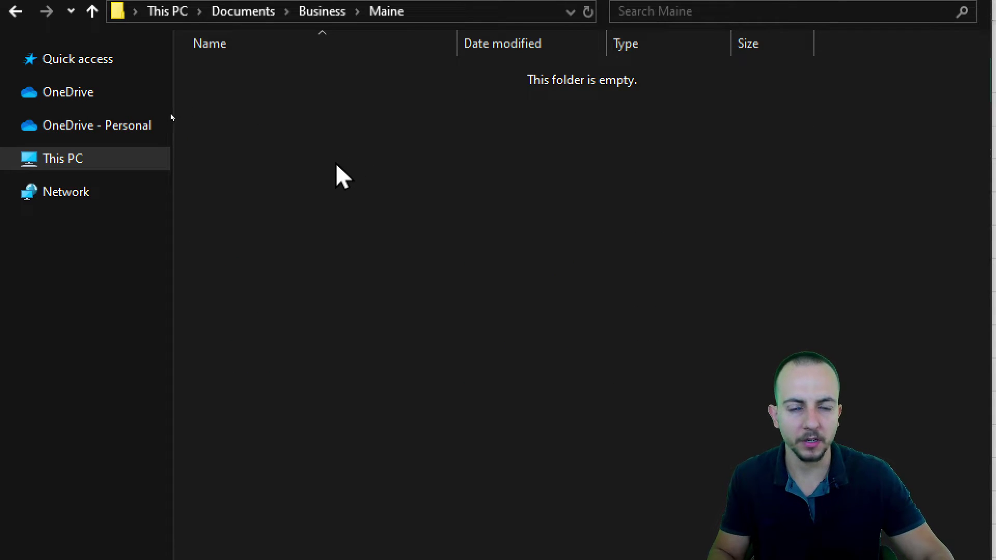
pyautogui.hotkey('alt', 'Left')
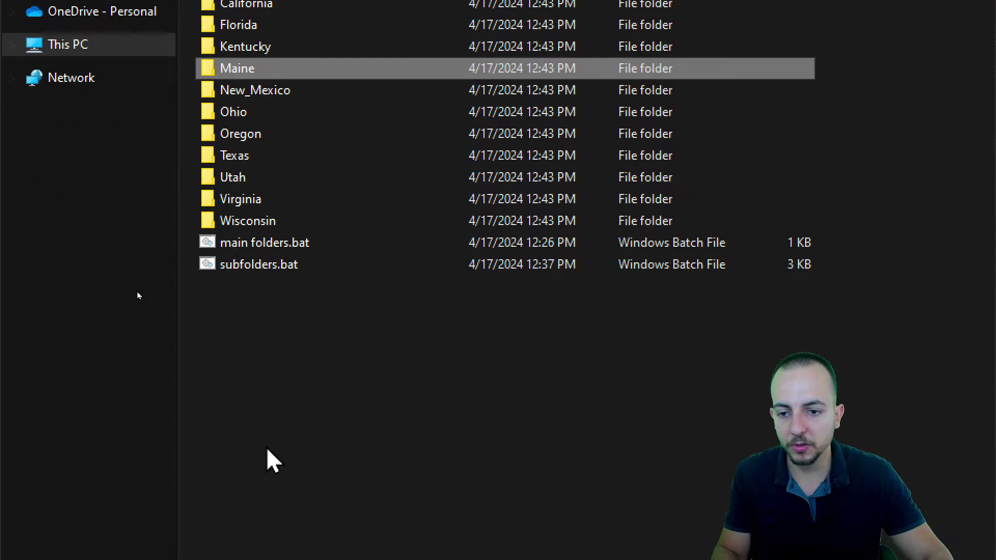
pyautogui.click(337, 274)
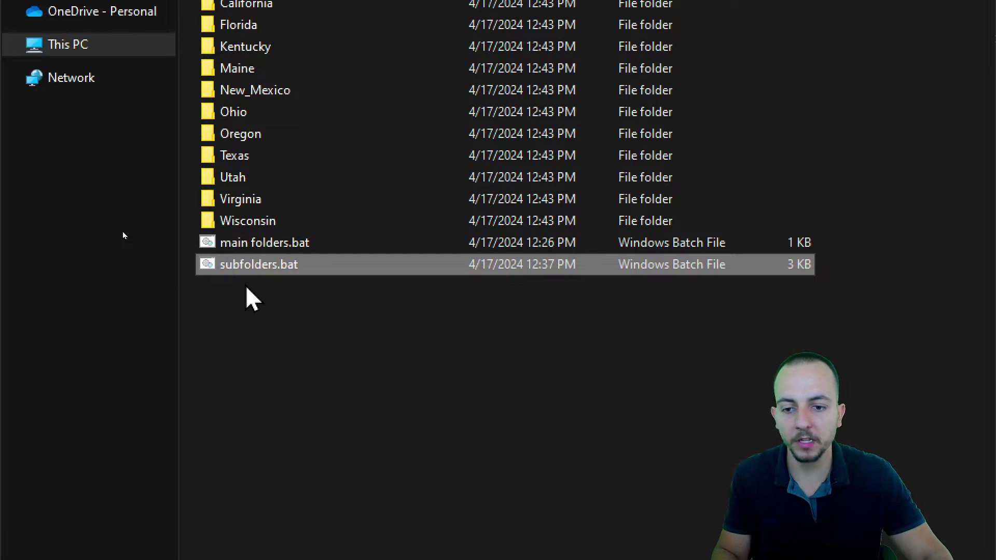
pyautogui.doubleClick(244, 269)
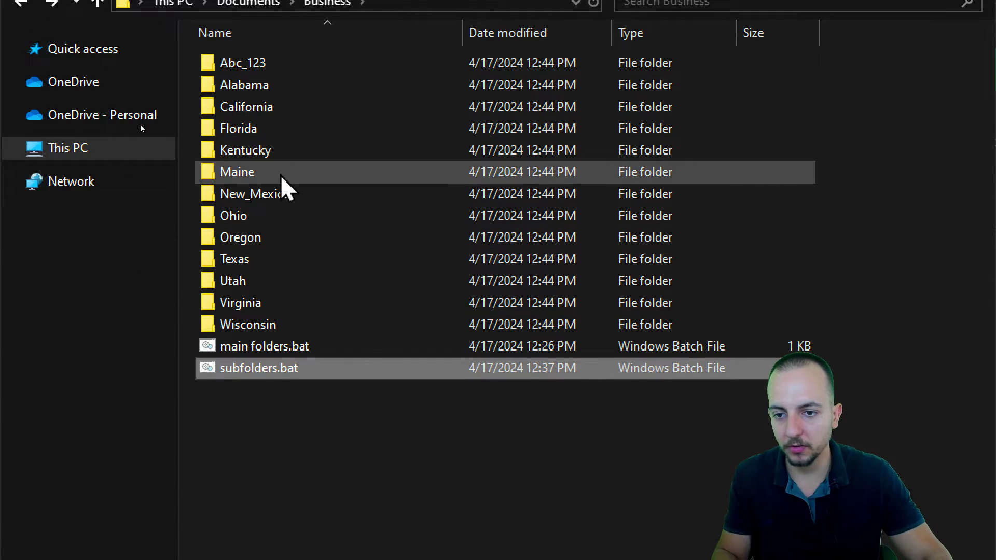
pyautogui.doubleClick(283, 177)
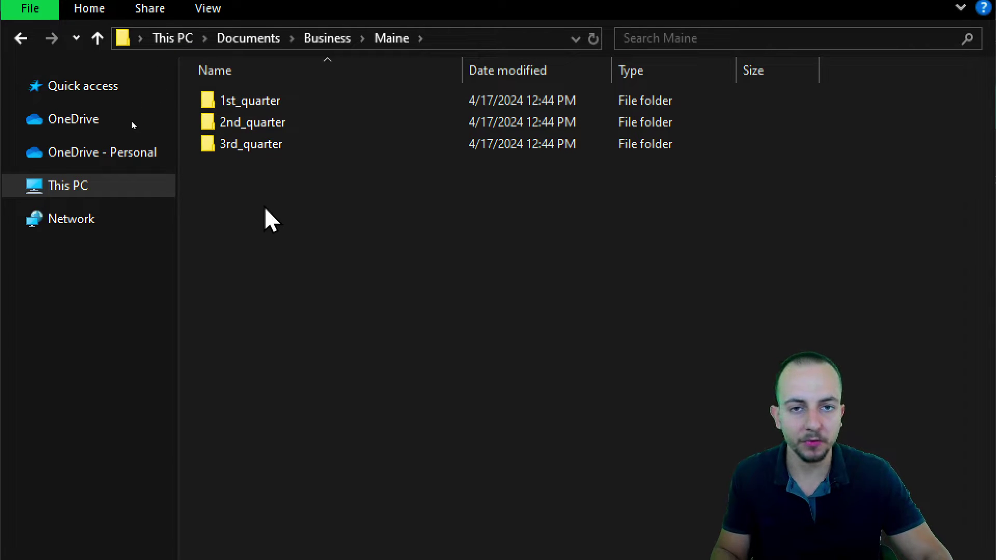
pyautogui.click(285, 106)
pyautogui.keyDown('ctrl'); pyautogui.click(304, 122); pyautogui.keyUp('ctrl')
pyautogui.keyDown('ctrl'); pyautogui.click(301, 145); pyautogui.keyUp('ctrl')
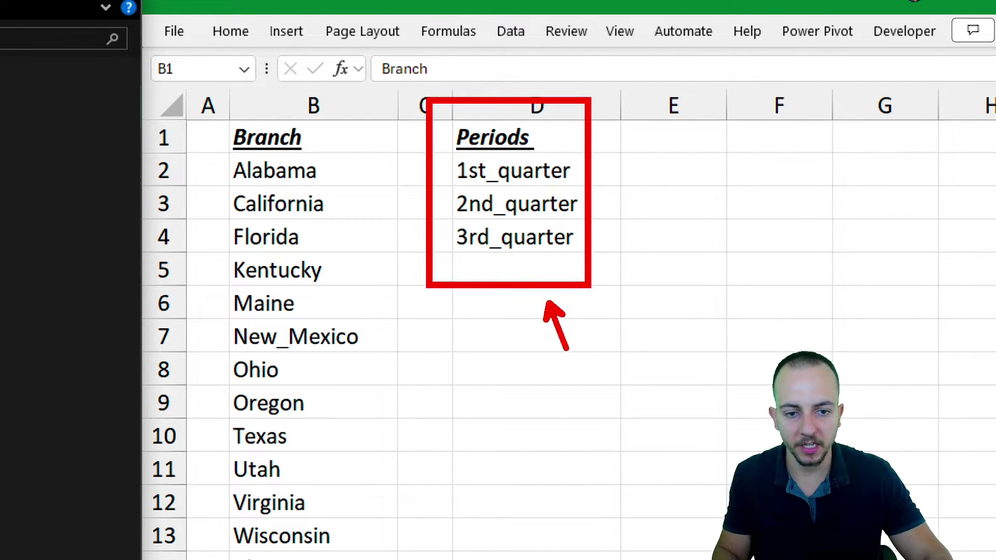
pyautogui.moveTo(319, 147); pyautogui.dragTo(291, 559)
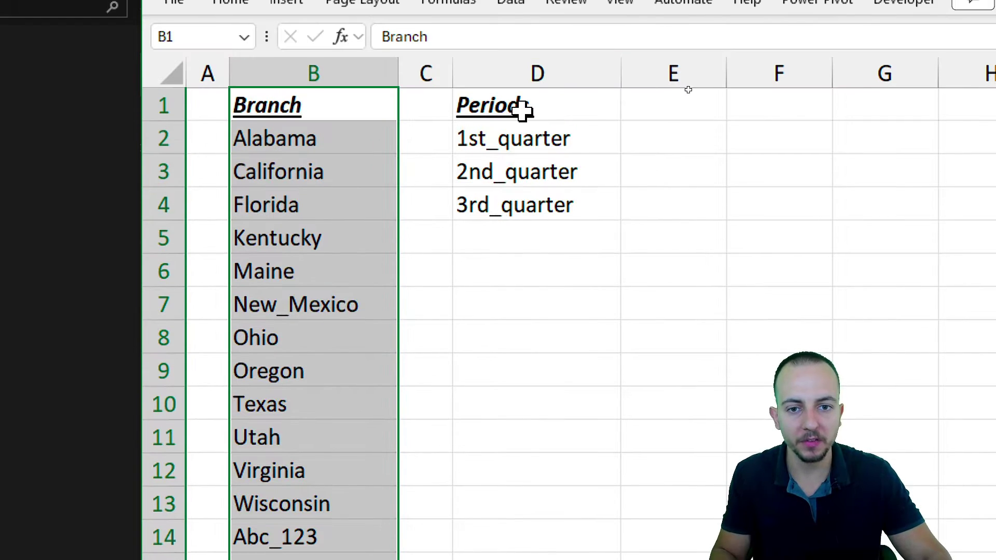
pyautogui.moveTo(518, 0); pyautogui.dragTo(525, 113)
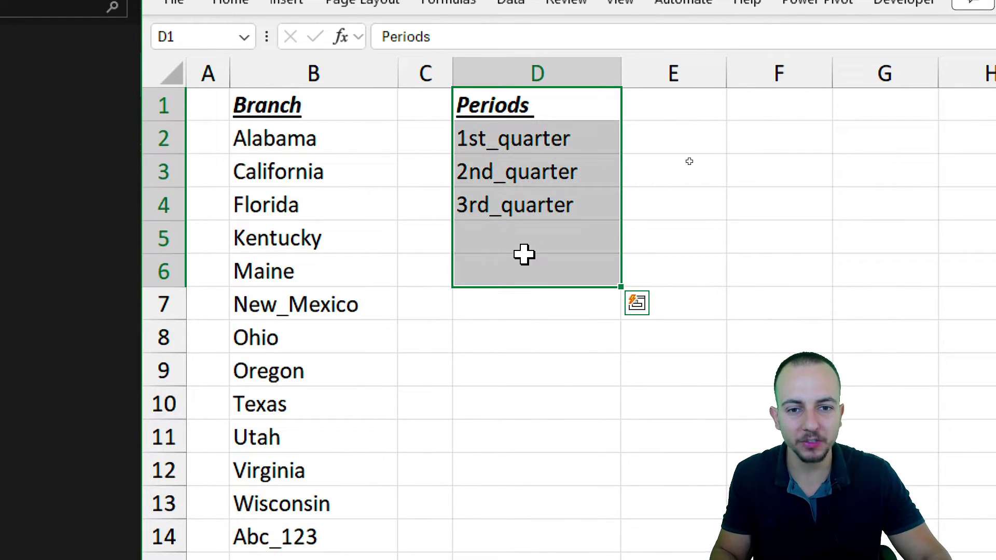
pyautogui.click(345, 107)
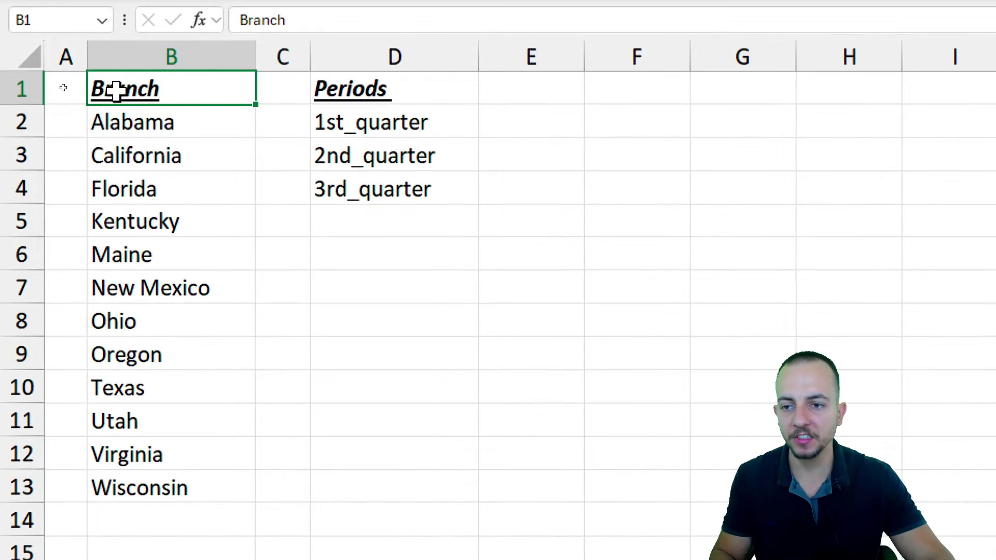
pyautogui.moveTo(56, 86); pyautogui.dragTo(76, 281)
pyautogui.moveTo(152, 477); pyautogui.dragTo(151, 481)
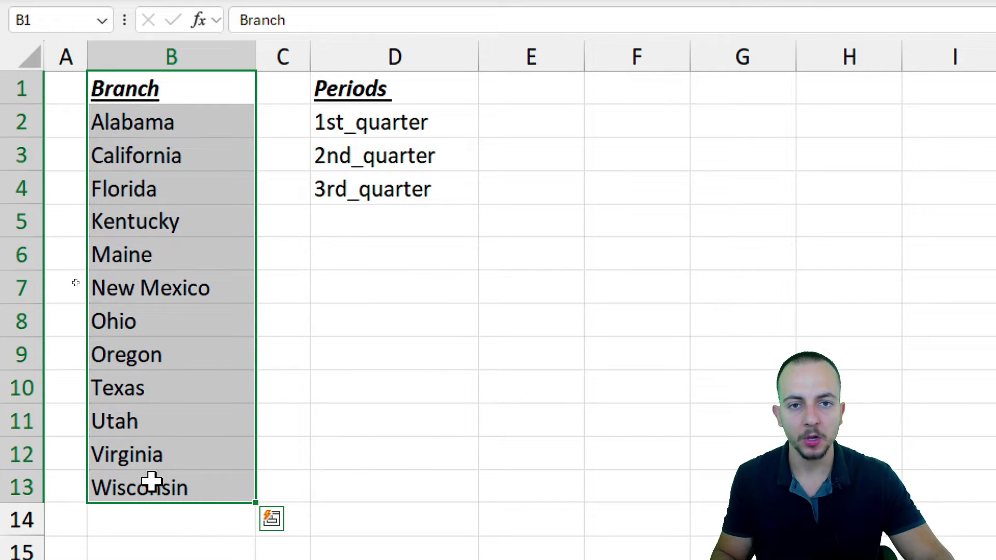
pyautogui.click(199, 85)
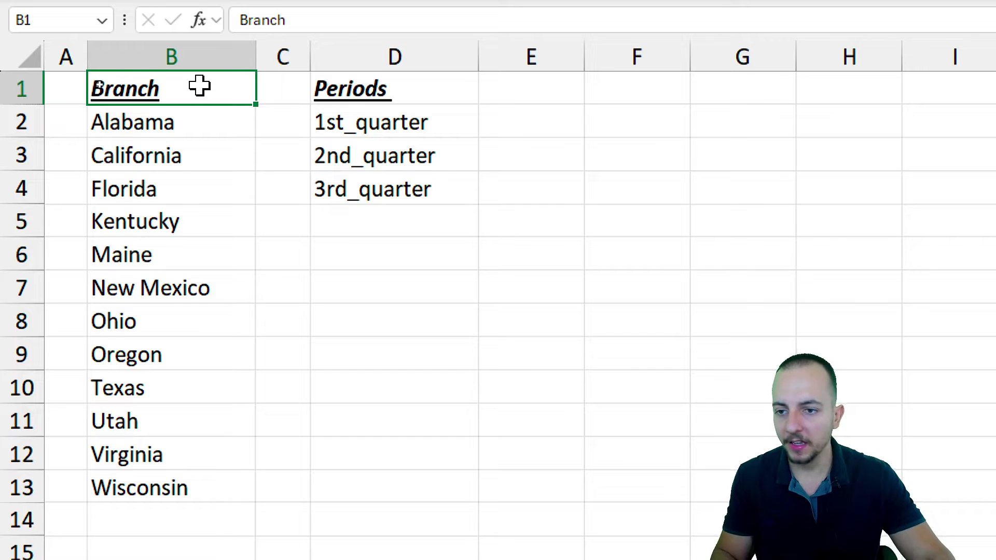
pyautogui.moveTo(199, 85); pyautogui.dragTo(164, 487)
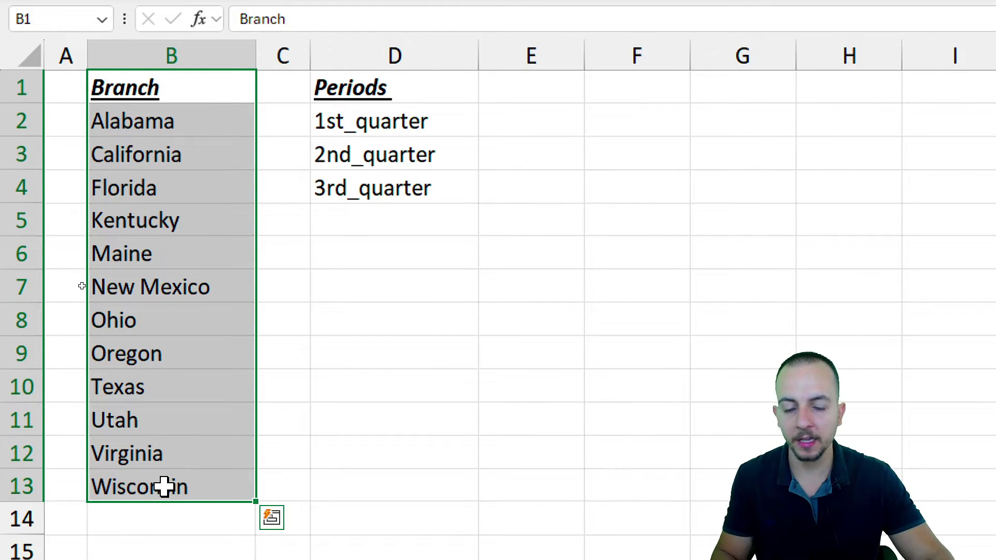
pyautogui.scroll(-2, 155, 487)
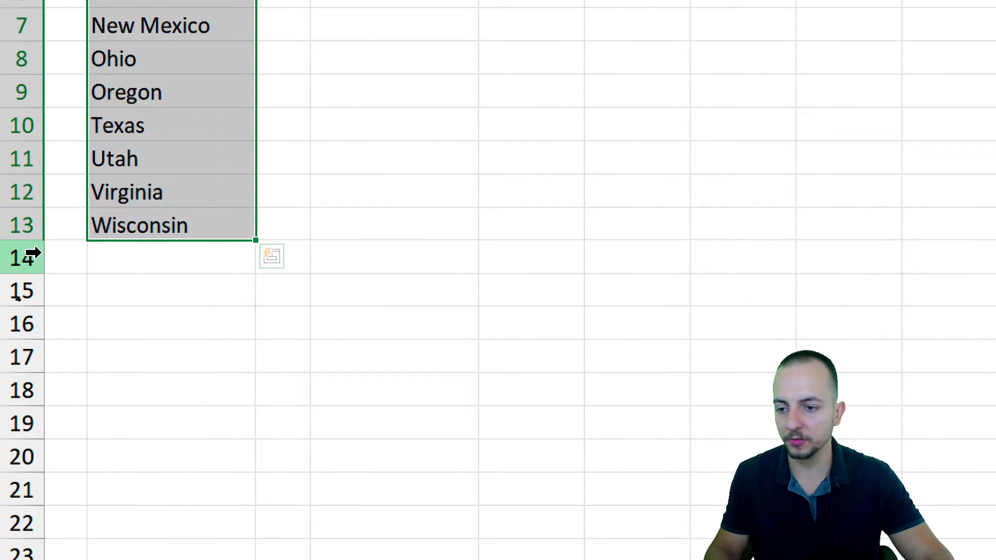
# Step: Enter Abc 123 into cell B14 below Wisconsin
pyautogui.click(140, 252)
pyautogui.write('Abc')
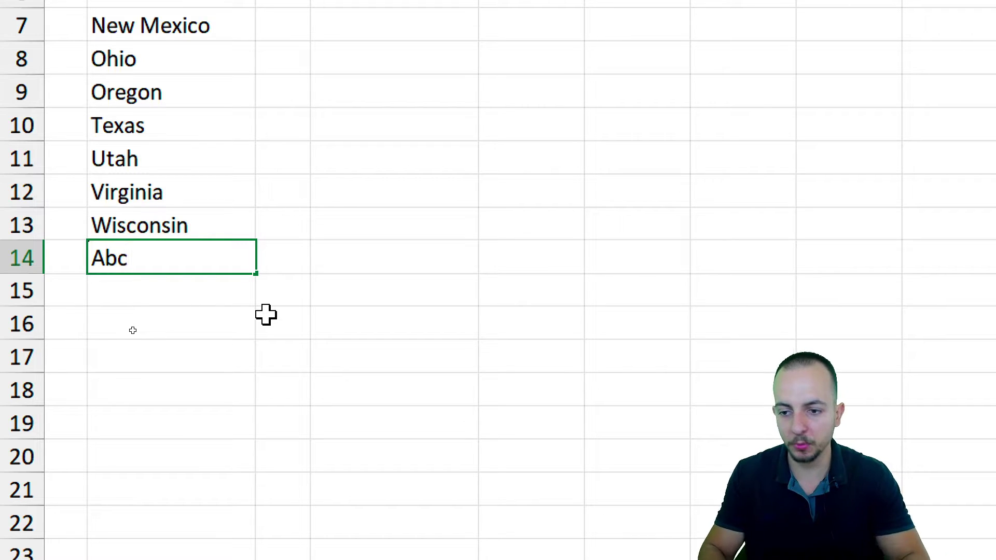
pyautogui.write(' 123')
pyautogui.press('Return')
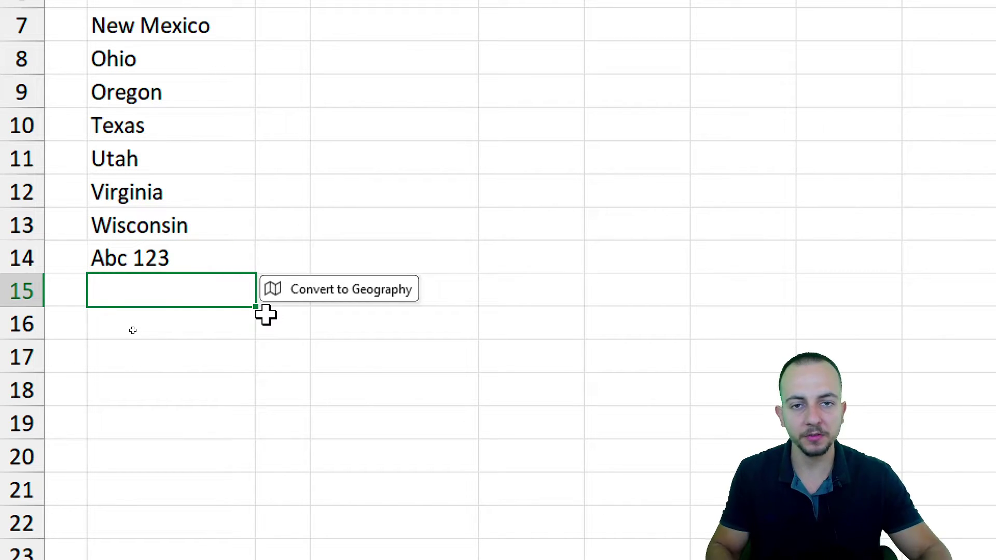
pyautogui.click(229, 253)
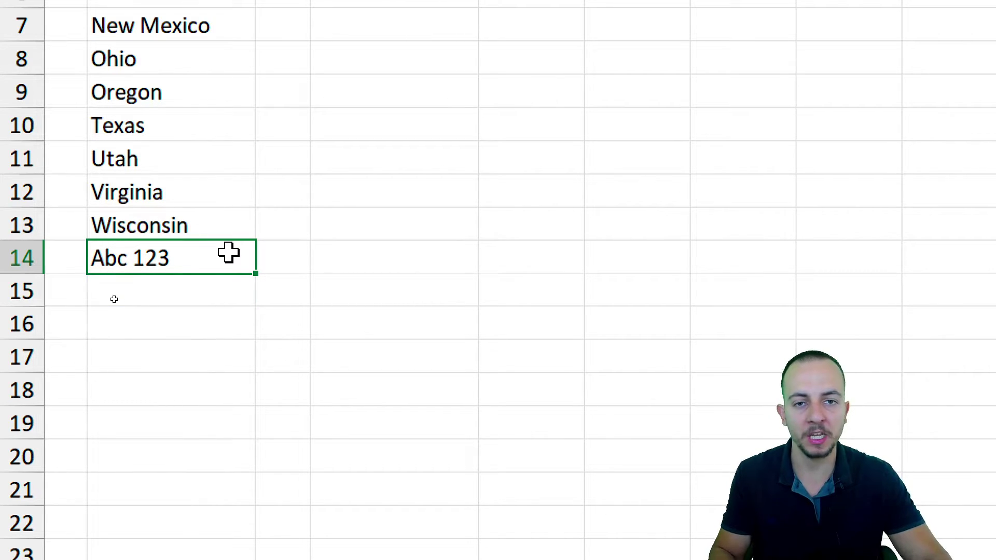
# Step: Select all of column B and bring up the Home tab's find and replace commands
pyautogui.moveTo(118, 240)
pyautogui.mouseDown()
pyautogui.moveTo(164, 301)
pyautogui.moveTo(171, 337)
pyautogui.mouseUp()
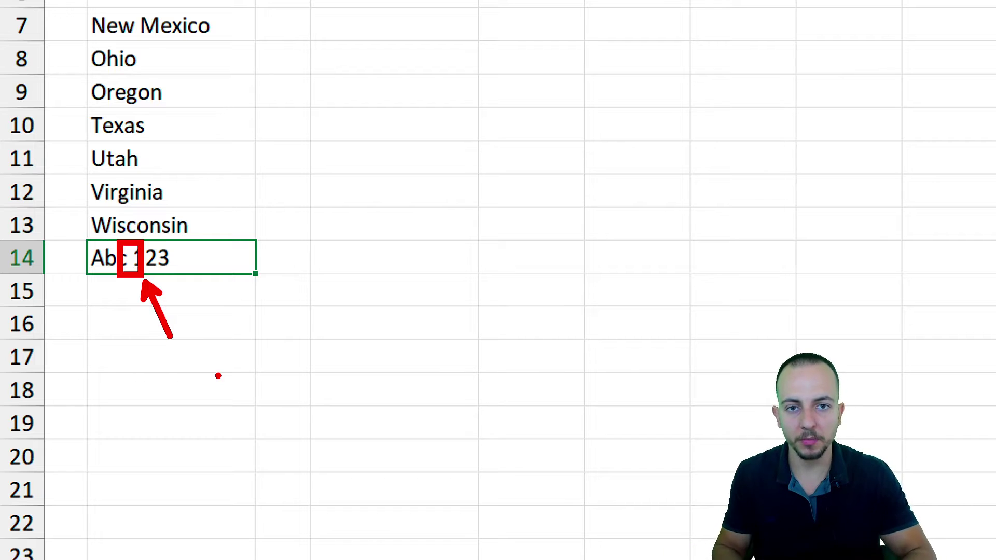
pyautogui.hotkey('ctrl', 'z')
pyautogui.hotkey('ctrl', 'z')
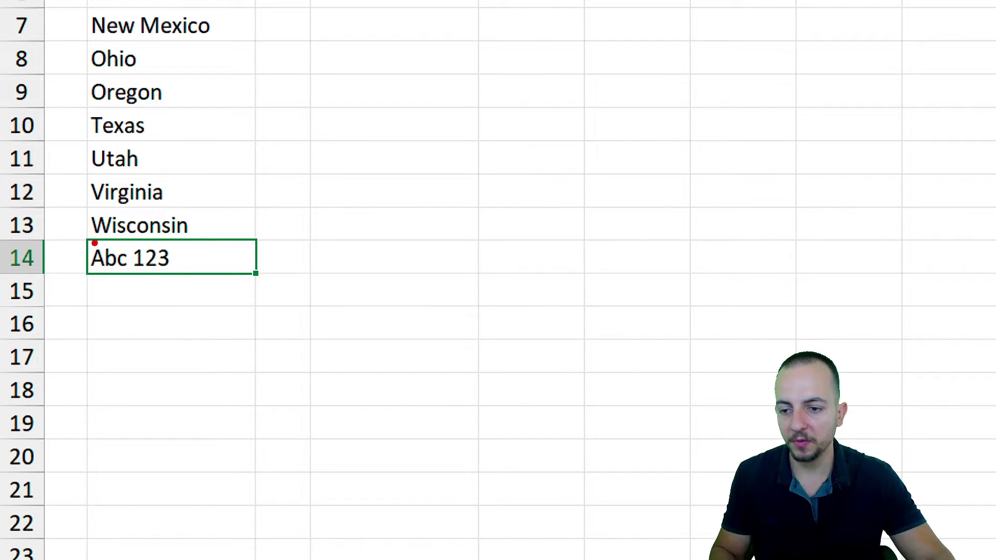
pyautogui.moveTo(79, 236)
pyautogui.mouseDown()
pyautogui.moveTo(131, 283)
pyautogui.moveTo(176, 233)
pyautogui.mouseUp()
pyautogui.moveTo(83, 301); pyautogui.dragTo(51, 374)
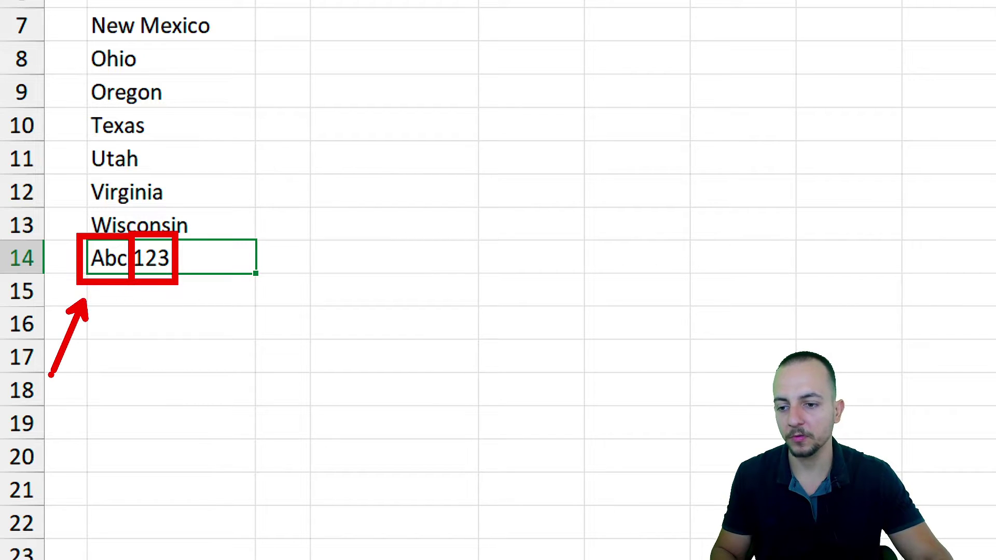
pyautogui.moveTo(178, 299); pyautogui.dragTo(246, 391)
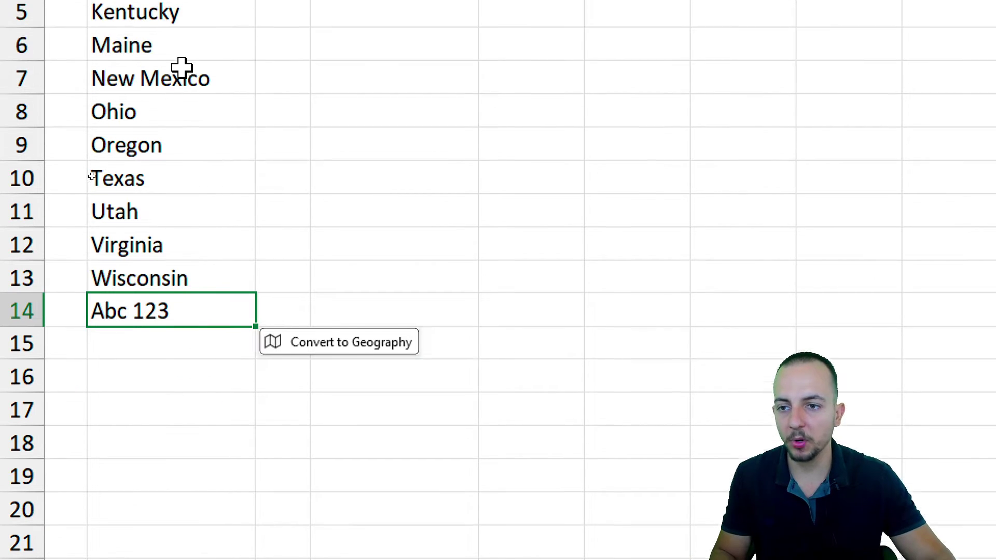
pyautogui.click(163, 165)
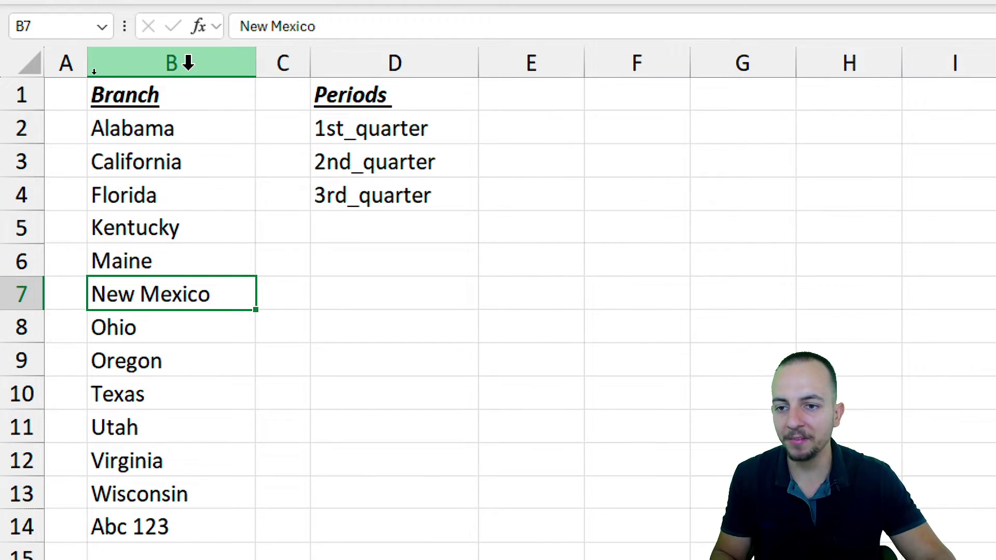
pyautogui.click(184, 61)
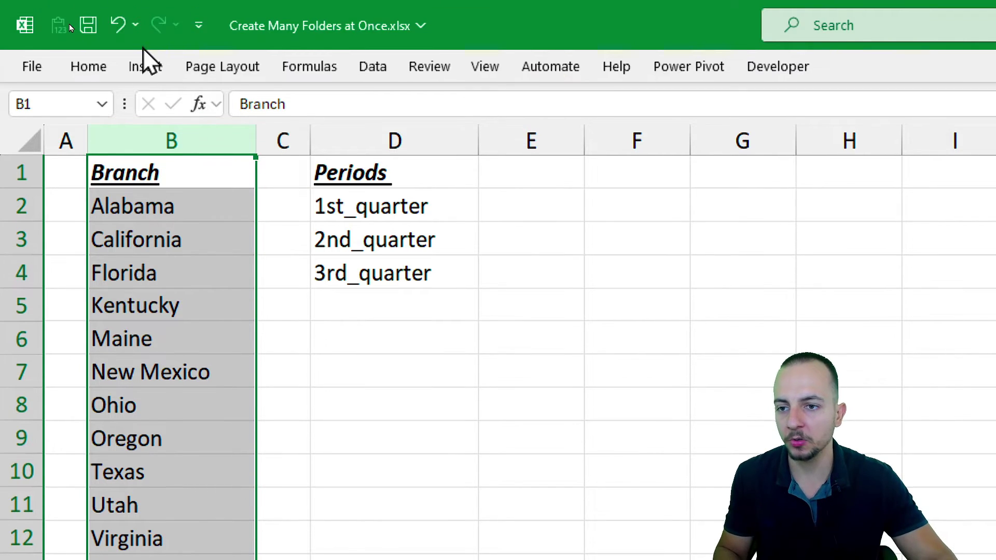
pyautogui.click(94, 66)
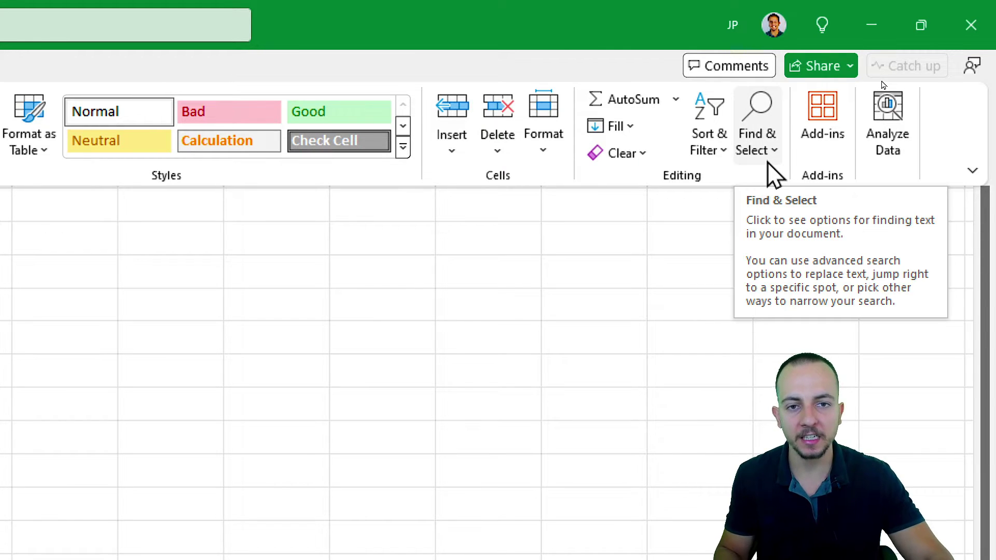
# Step: Replace every space in column B with an underscore, giving New_Mexico and Abc_123
pyautogui.click(769, 163)
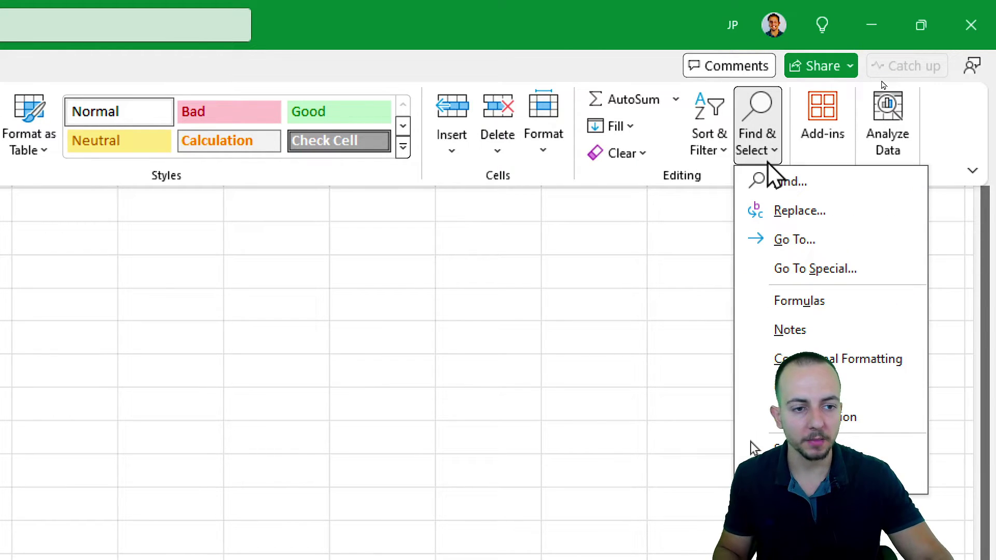
pyautogui.click(804, 222)
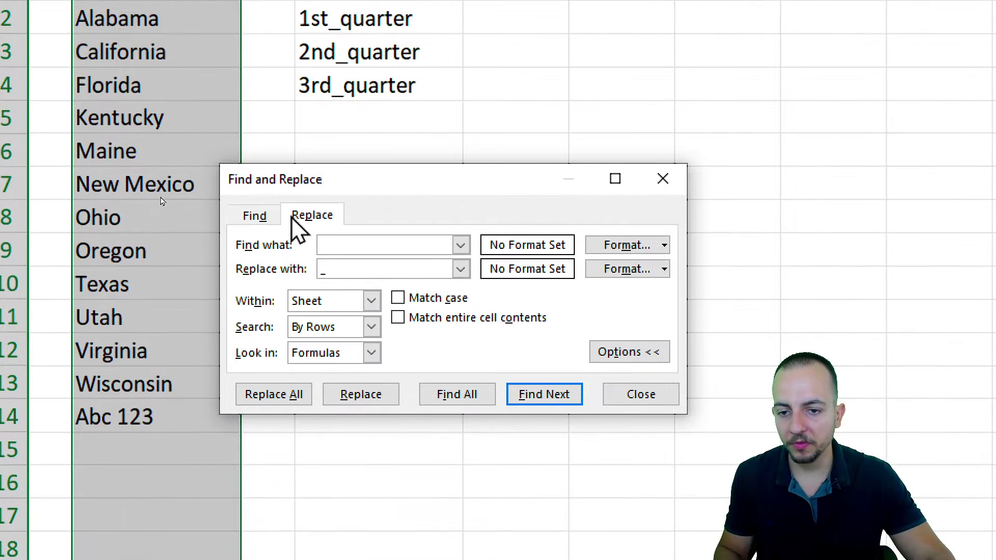
pyautogui.moveTo(340, 186); pyautogui.dragTo(348, 80)
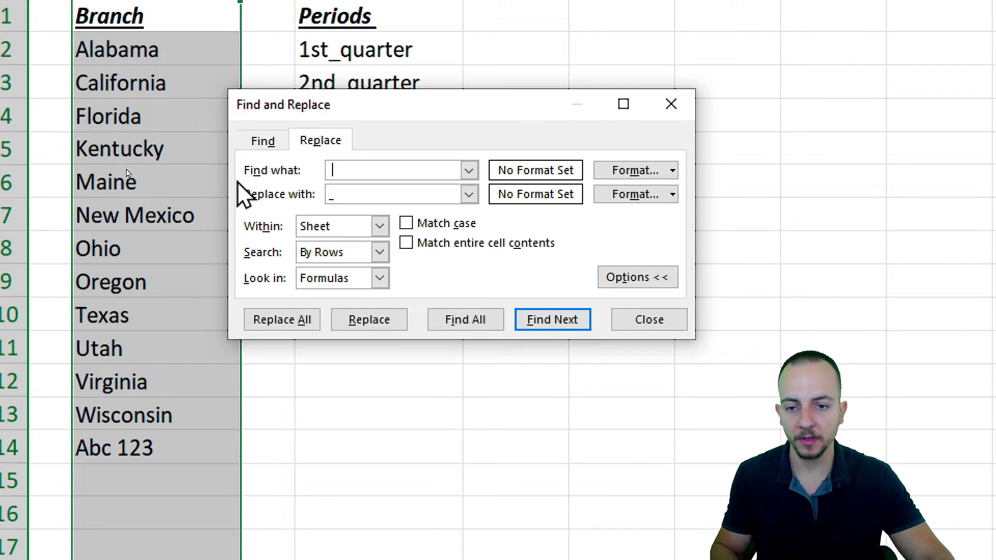
pyautogui.press('Tab')
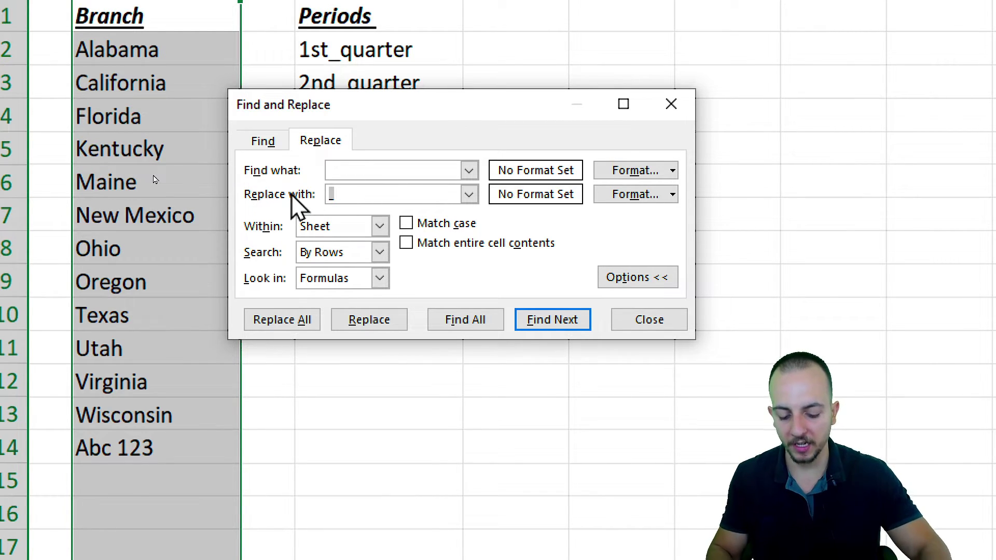
pyautogui.write('_')
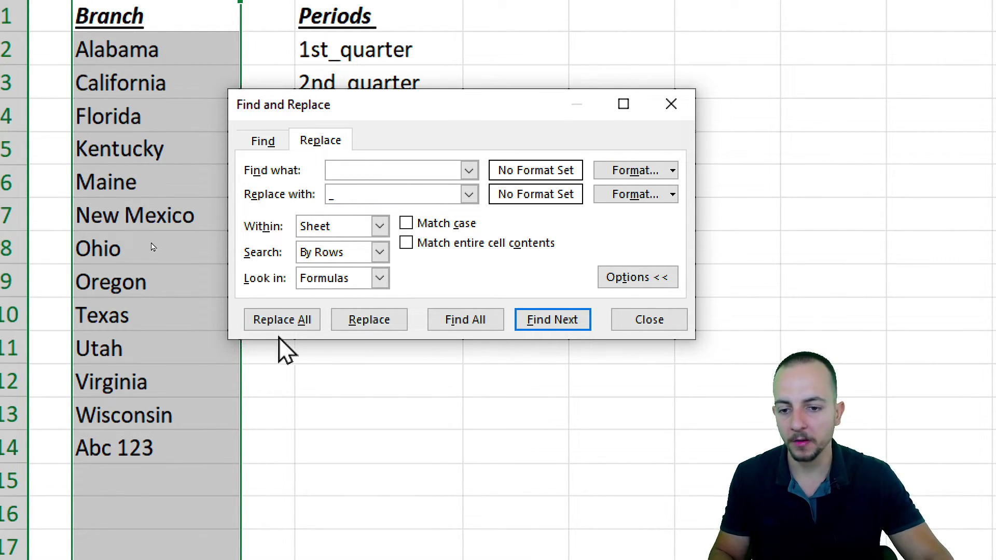
pyautogui.click(287, 320)
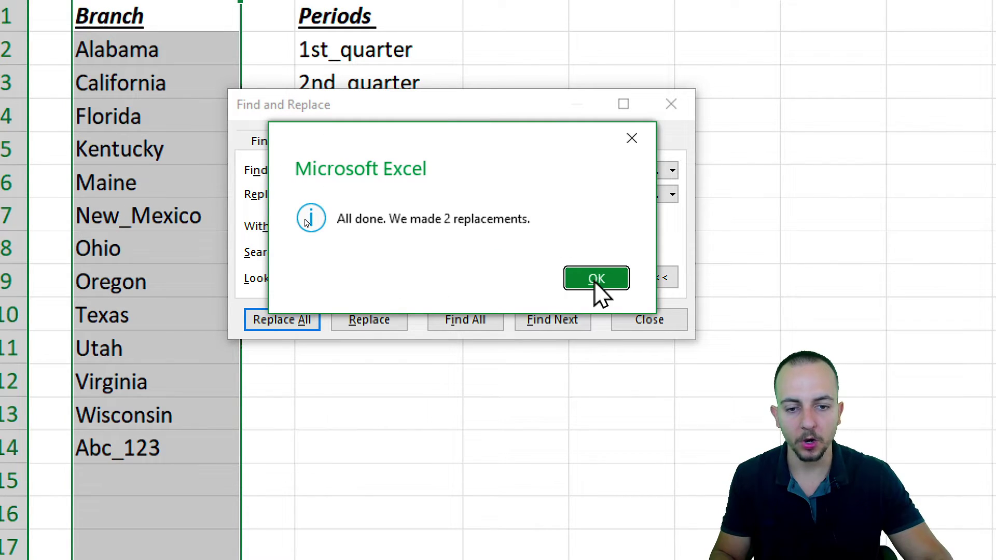
pyautogui.click(596, 280)
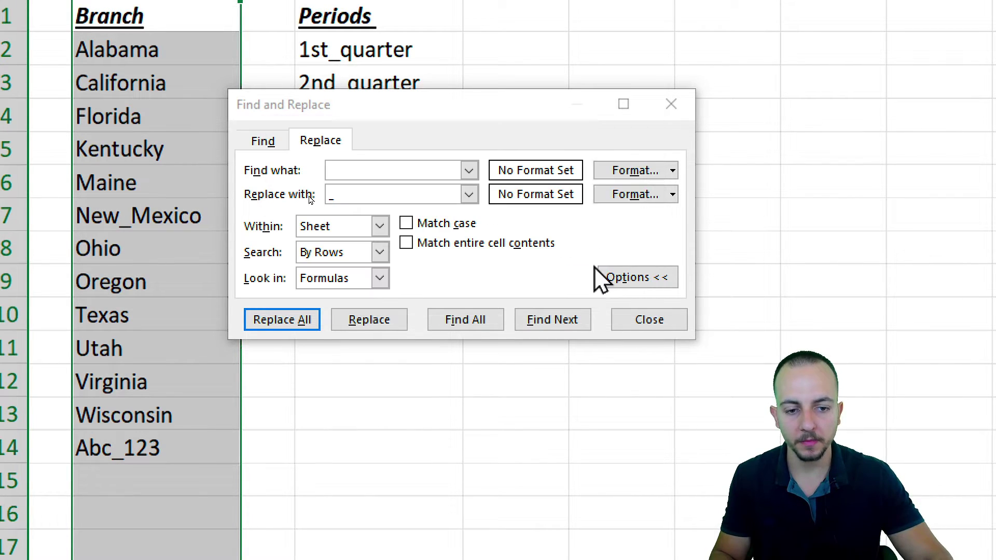
pyautogui.click(670, 107)
pyautogui.click(133, 214)
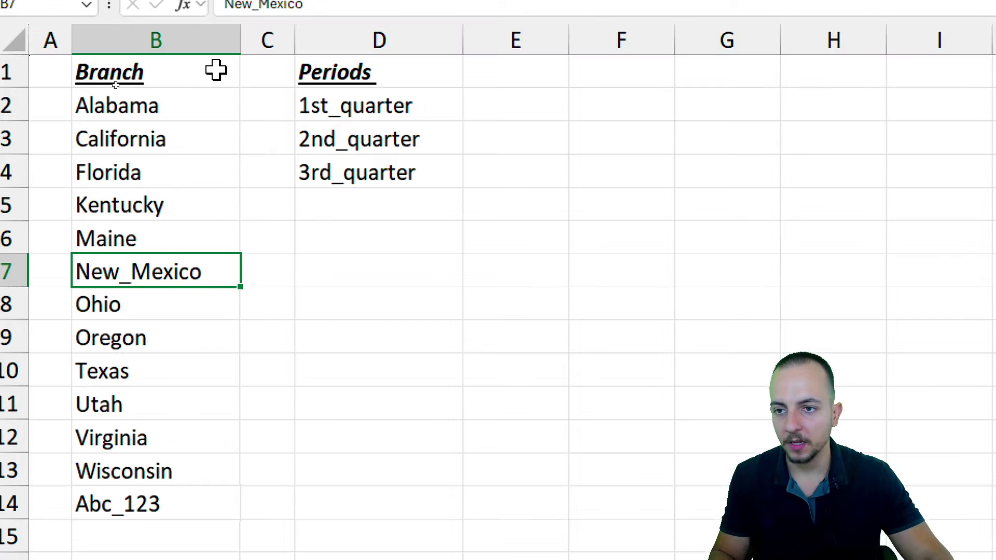
# Step: Enter the formula ="MD" in cell F2
pyautogui.click(600, 36)
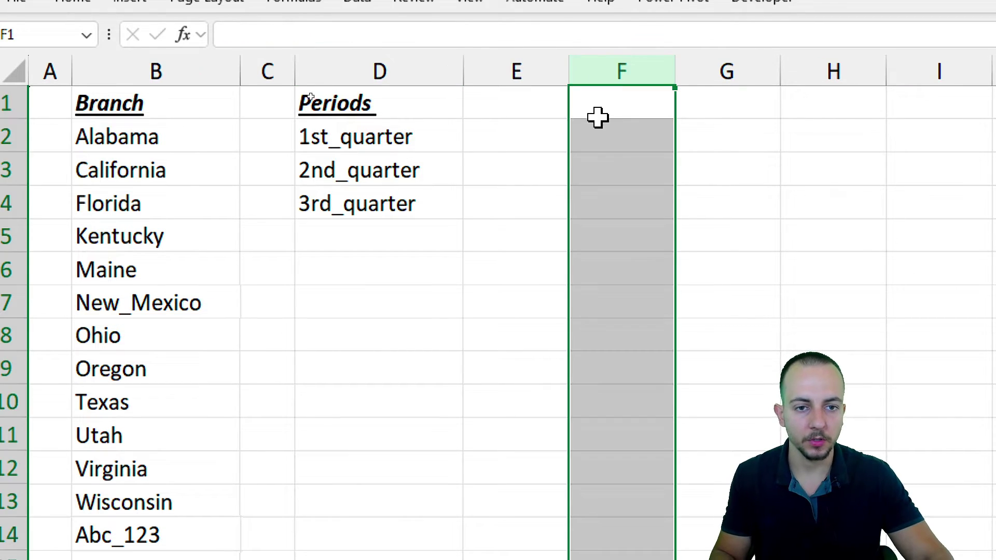
pyautogui.click(602, 137)
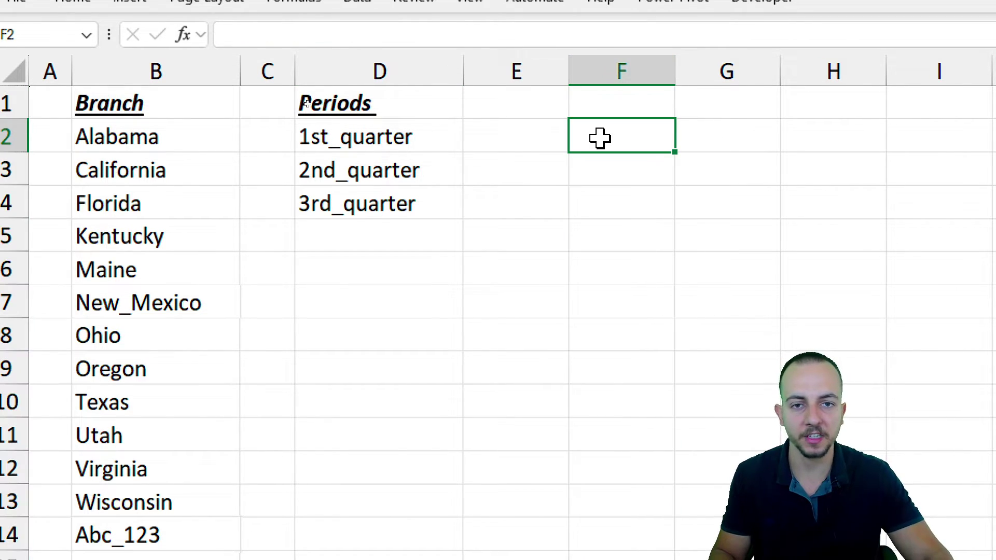
pyautogui.moveTo(616, 104); pyautogui.dragTo(600, 520)
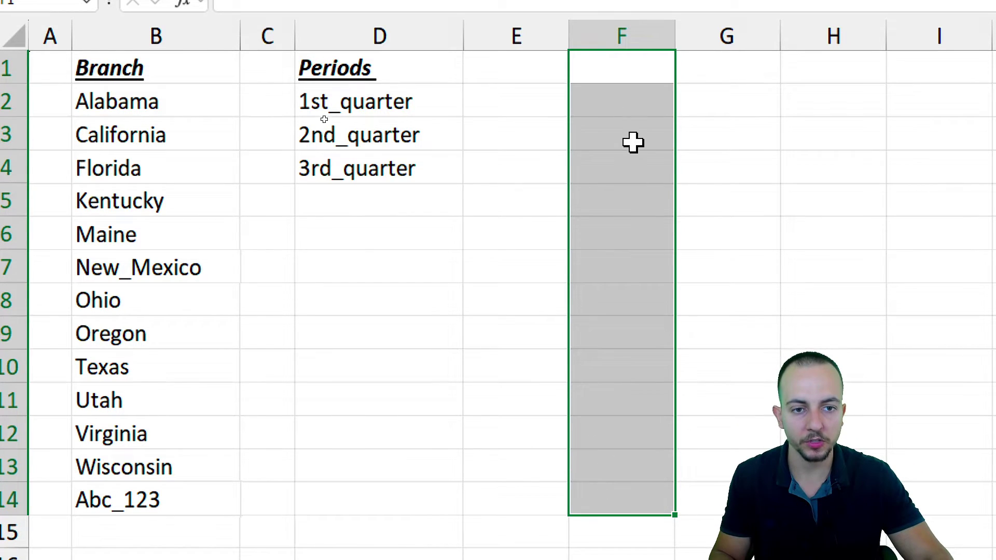
pyautogui.click(634, 106)
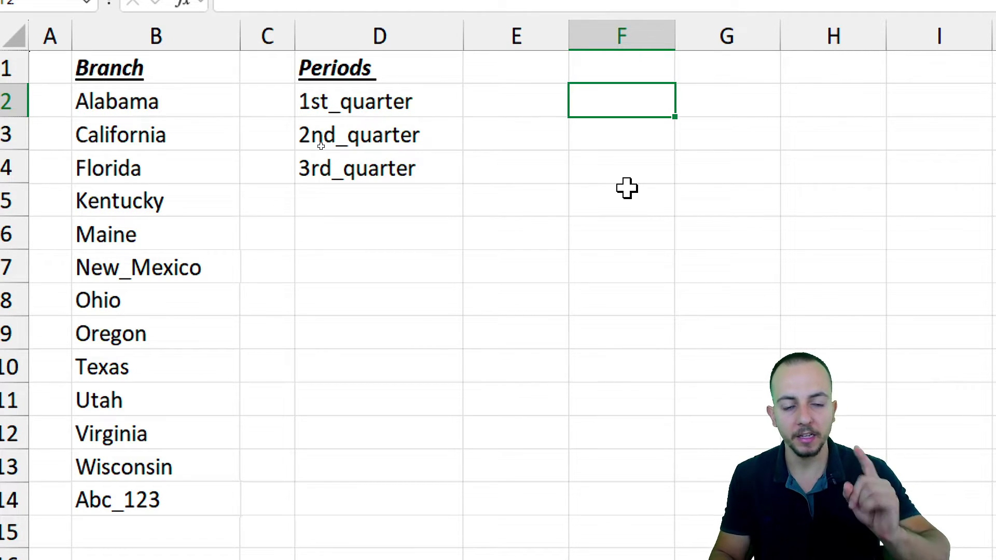
pyautogui.write('=')
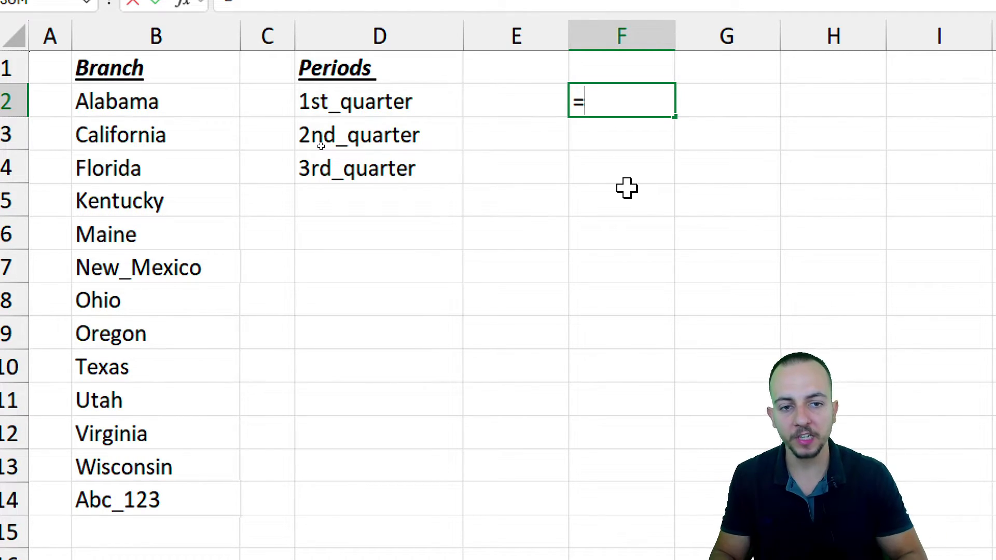
pyautogui.write('"M')
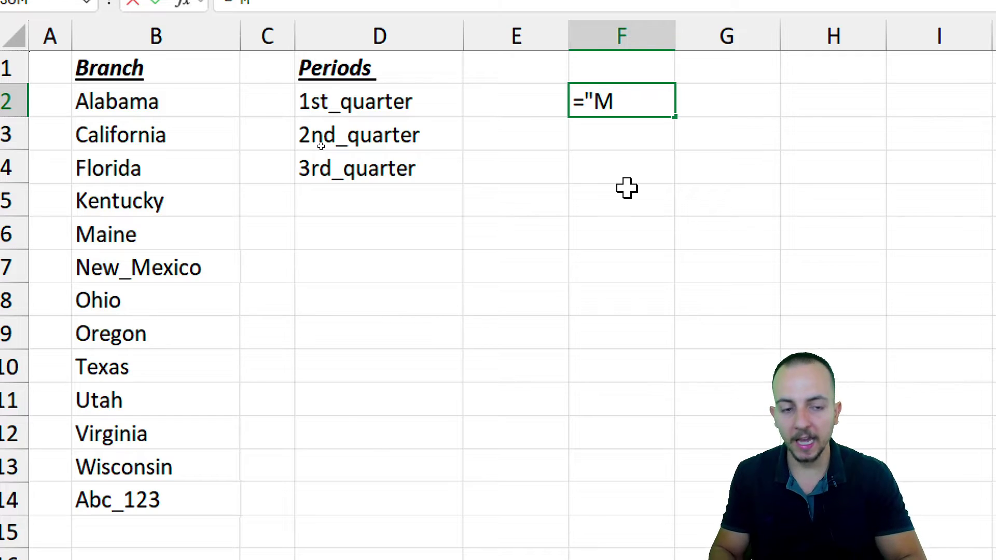
pyautogui.write('D"')
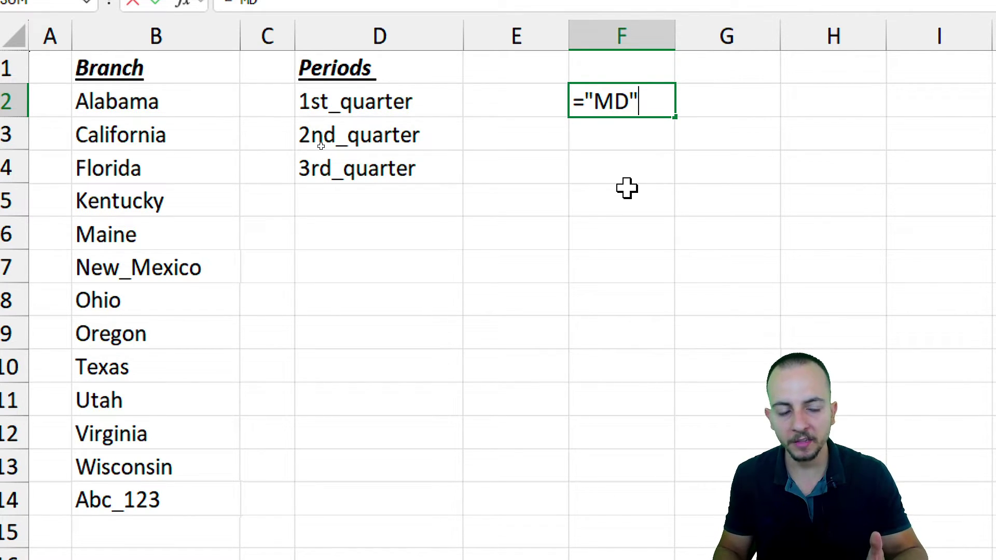
pyautogui.press('Return')
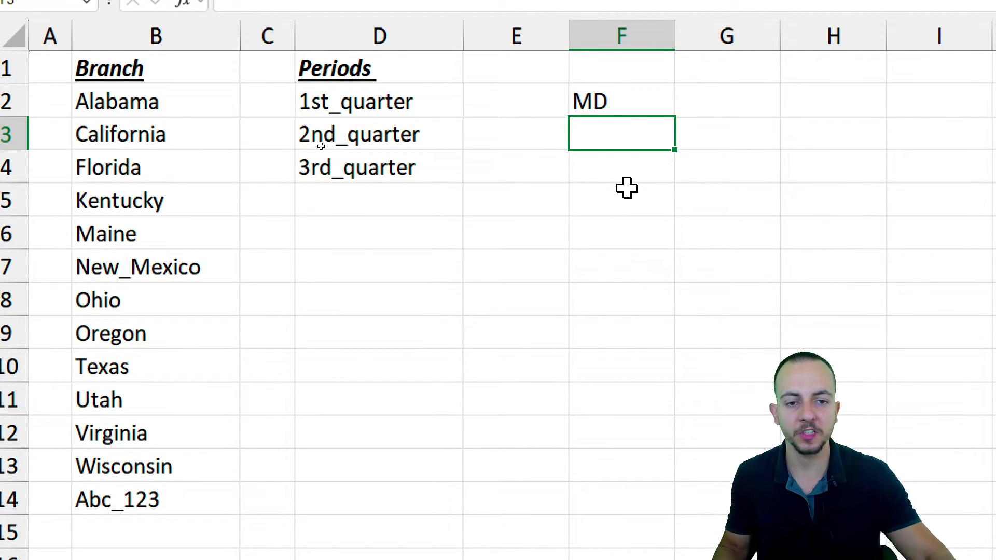
# Step: Edit F2's formula to ="MD "&B2 so it displays MD Alabama
pyautogui.click(641, 101)
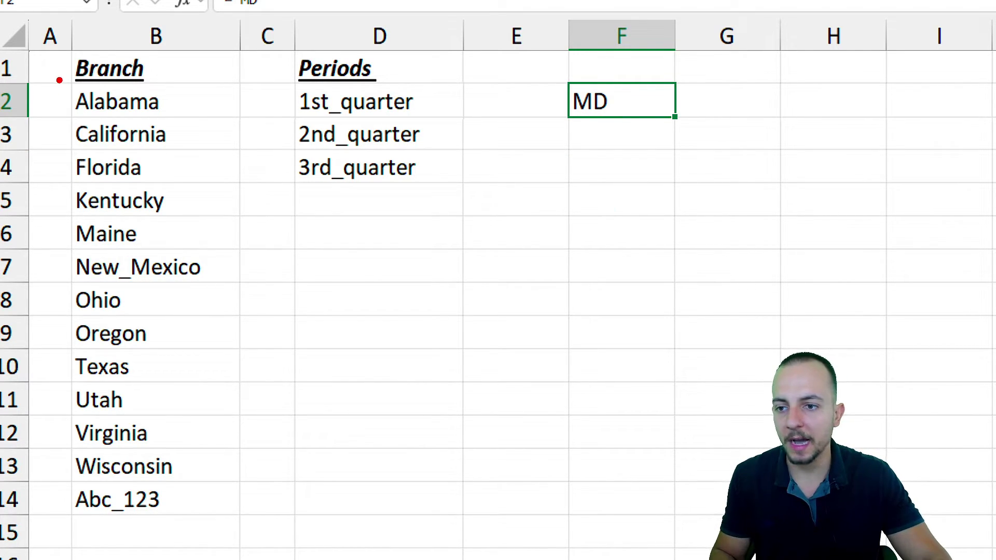
pyautogui.moveTo(59, 77)
pyautogui.mouseDown()
pyautogui.moveTo(168, 123)
pyautogui.moveTo(527, 216)
pyautogui.moveTo(655, 110)
pyautogui.moveTo(668, 151)
pyautogui.mouseUp()
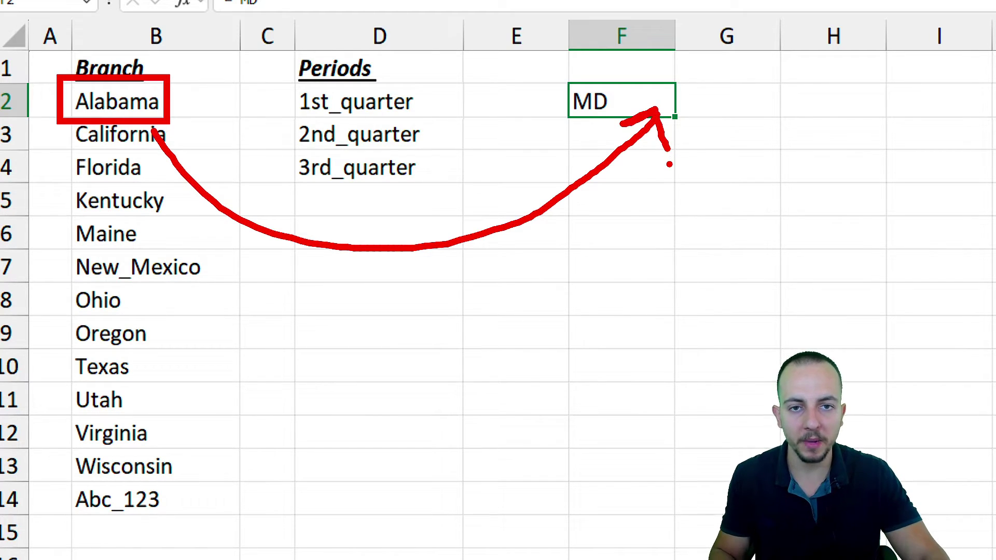
pyautogui.press('Escape')
pyautogui.doubleClick(654, 98)
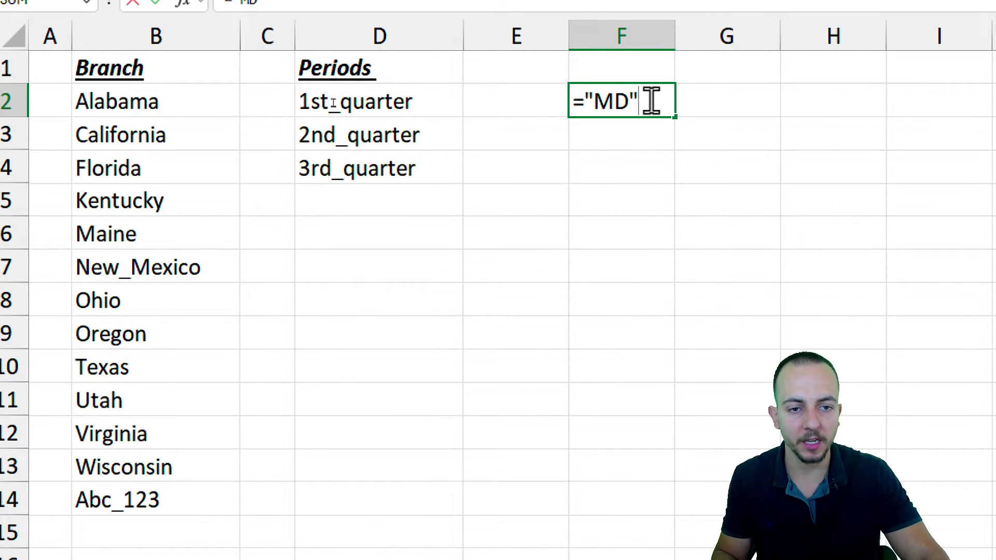
pyautogui.moveTo(652, 98); pyautogui.dragTo(537, 100)
pyautogui.click(645, 102)
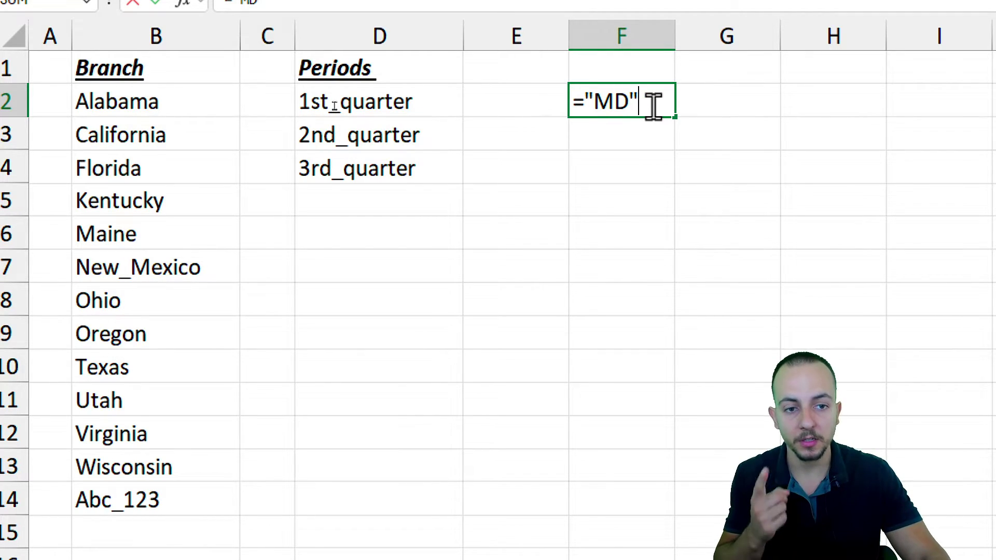
pyautogui.click(627, 102)
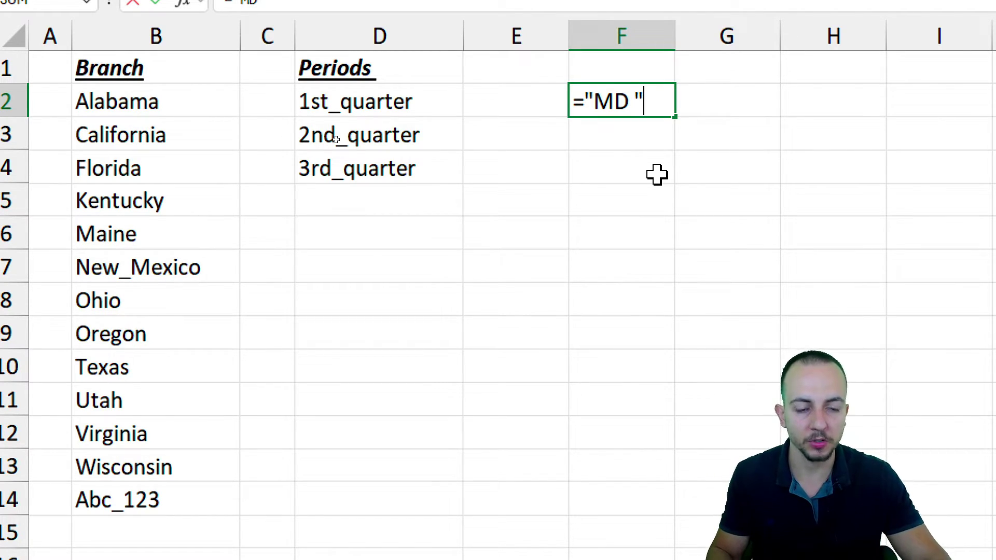
pyautogui.write('&')
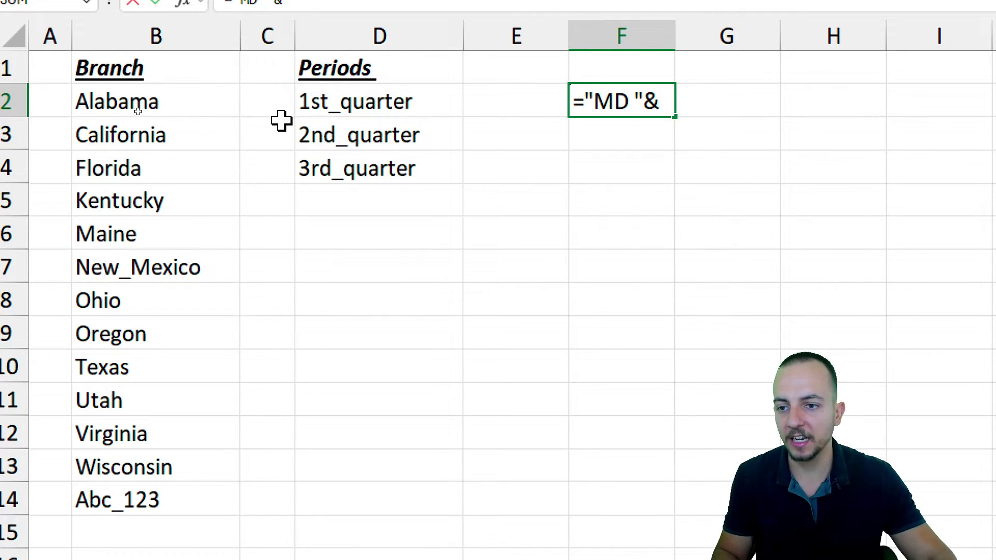
pyautogui.click(192, 107)
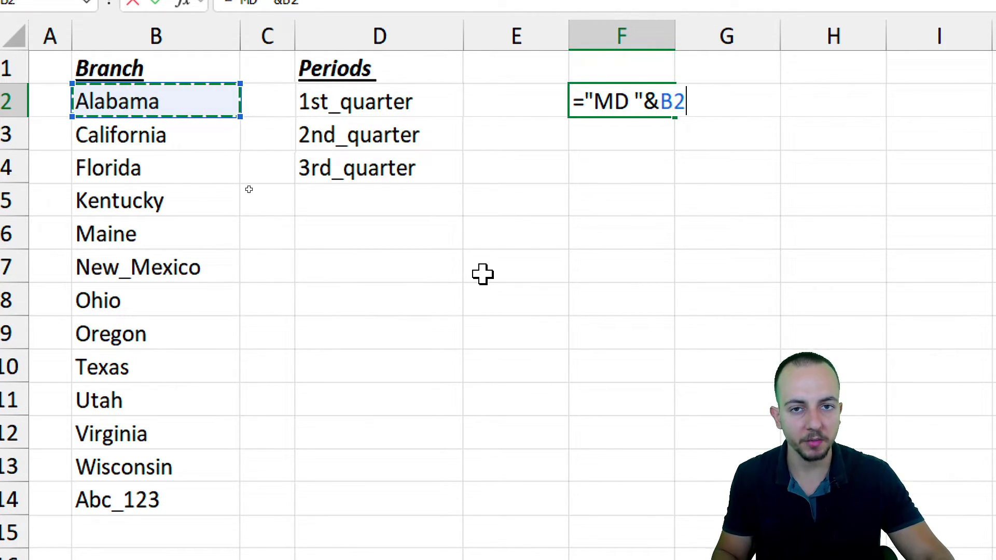
pyautogui.press('Return')
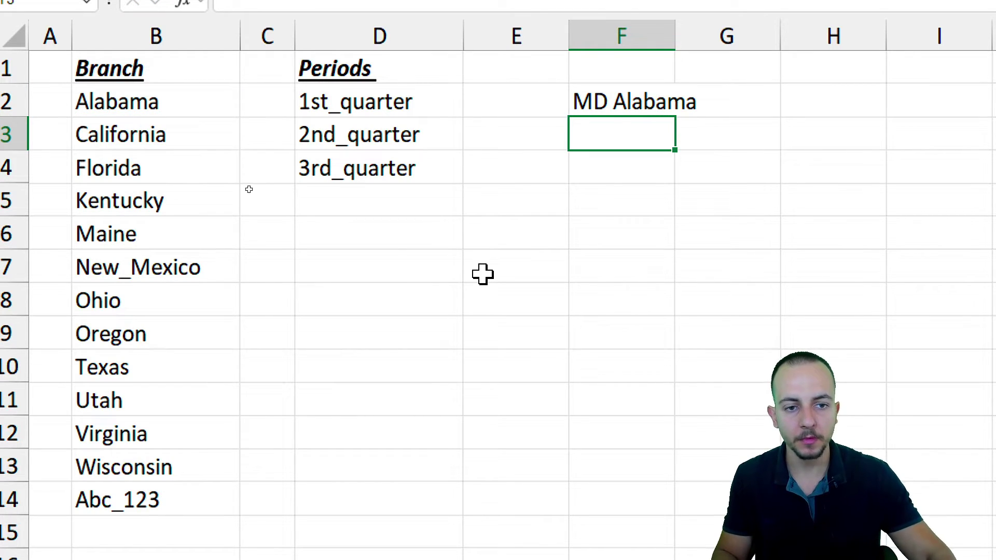
pyautogui.click(629, 104)
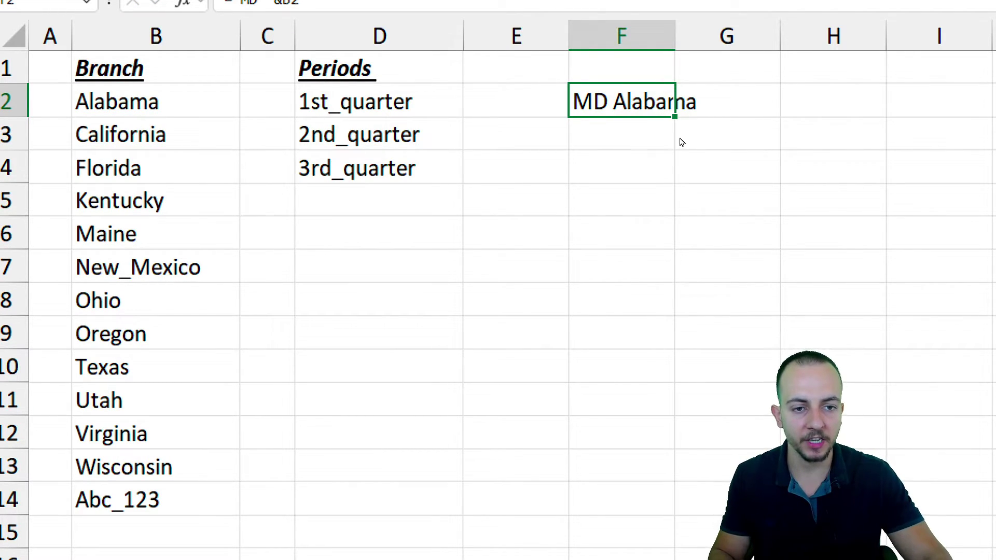
# Step: Fill F2's formula down to row 14 for all thirteen branches
pyautogui.moveTo(689, 112)
pyautogui.mouseDown()
pyautogui.moveTo(652, 109)
pyautogui.moveTo(693, 104)
pyautogui.mouseUp()
pyautogui.moveTo(677, 177); pyautogui.dragTo(677, 220)
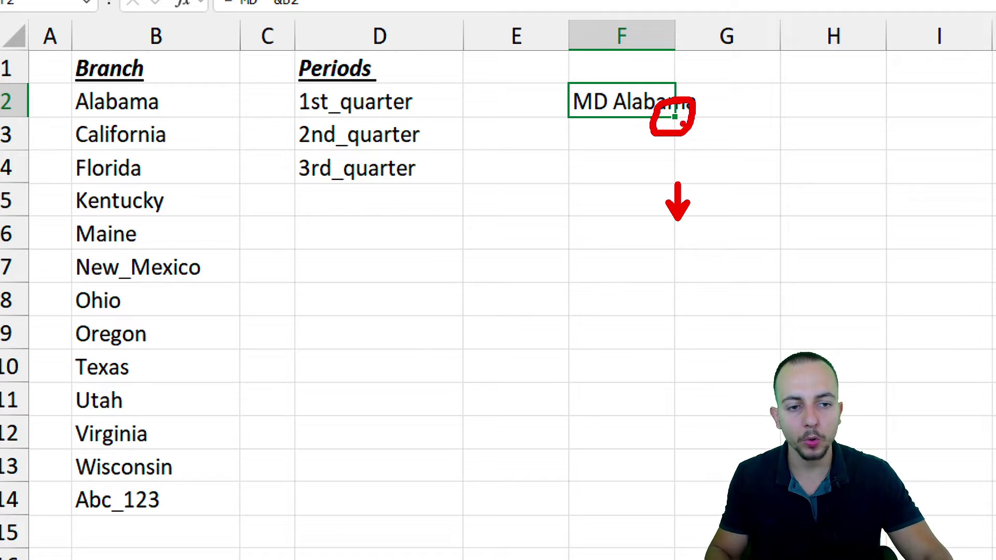
pyautogui.moveTo(675, 117); pyautogui.dragTo(661, 506)
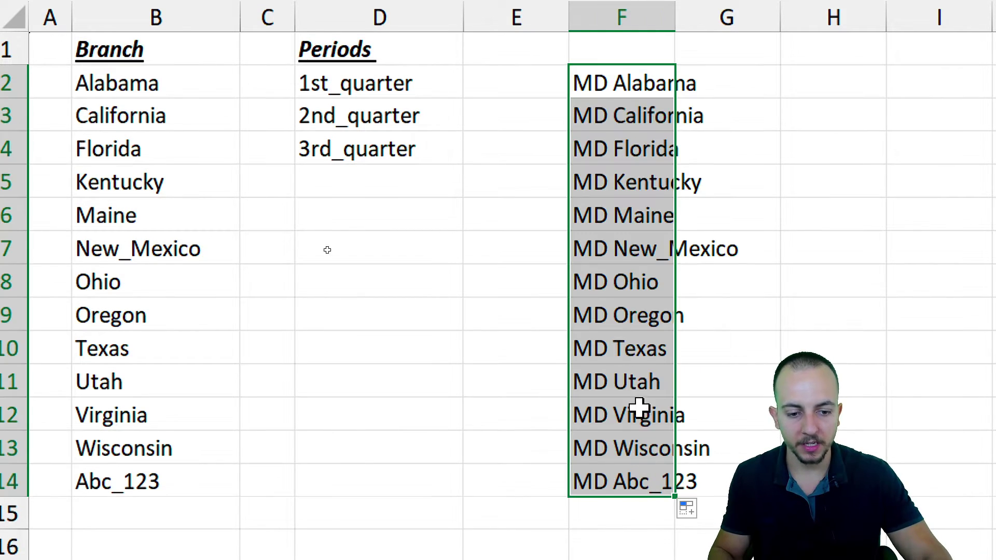
# Step: Copy the MD commands in F2:F14
pyautogui.click(647, 79)
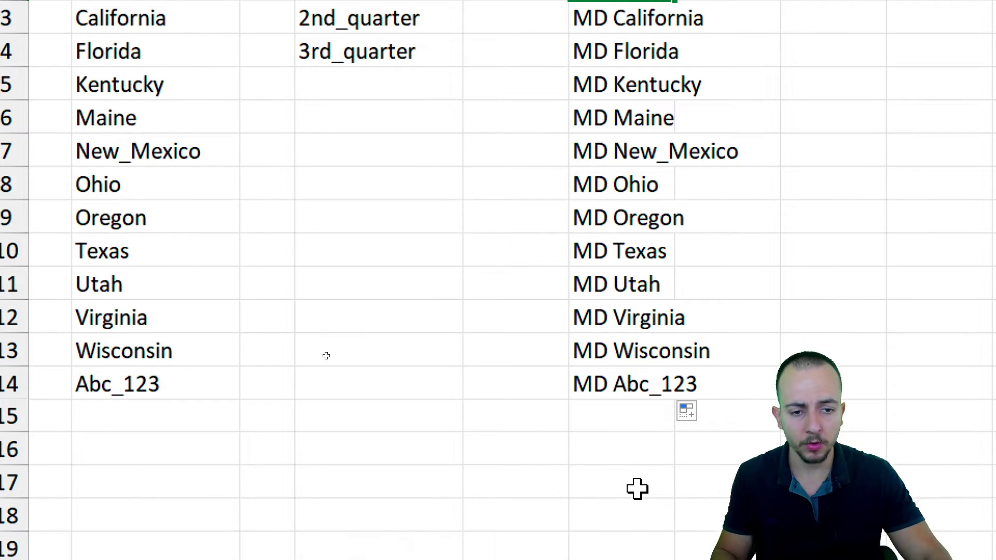
pyautogui.click(657, 254)
pyautogui.moveTo(623, 90); pyautogui.dragTo(638, 482)
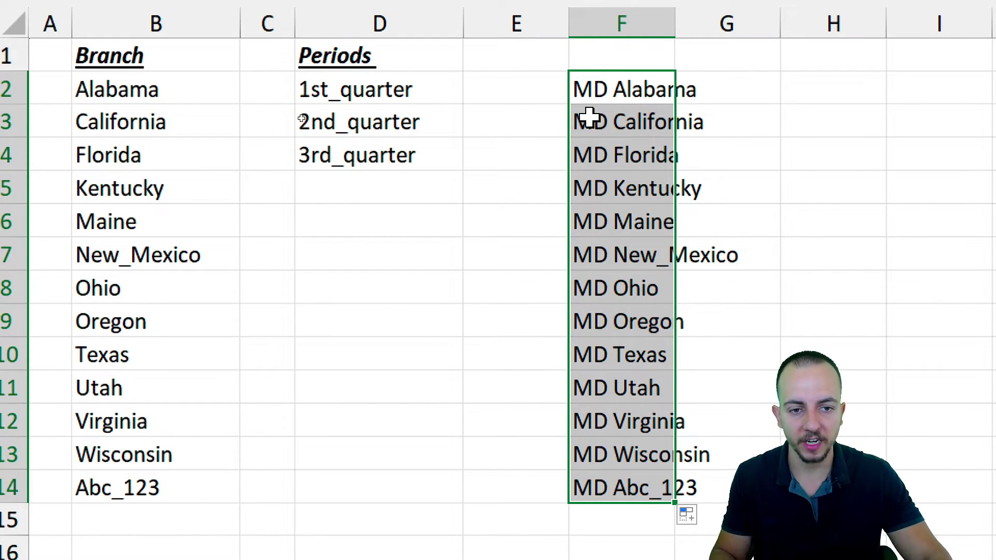
pyautogui.hotkey('ctrl', 'c')
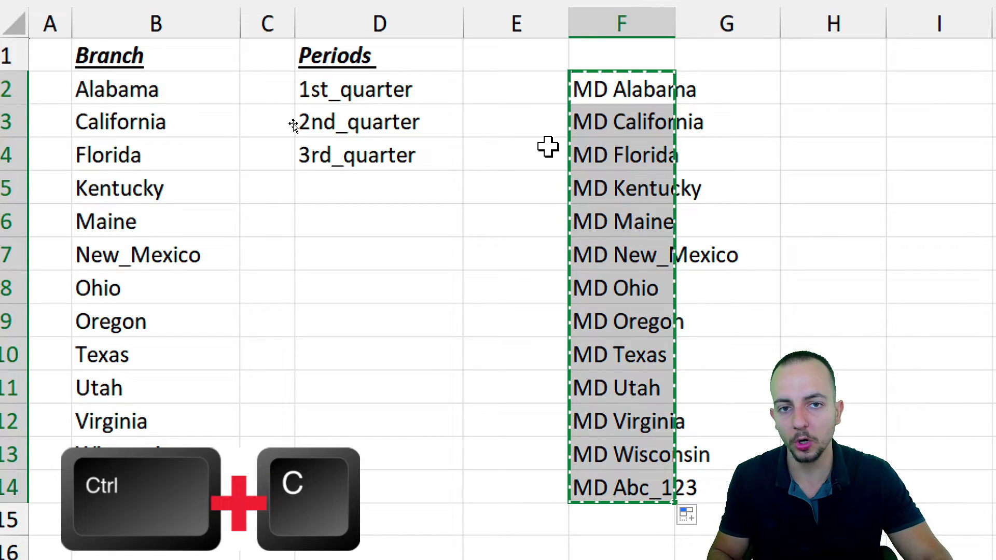
pyautogui.rightClick(615, 101)
pyautogui.click(667, 178)
pyautogui.click(686, 514)
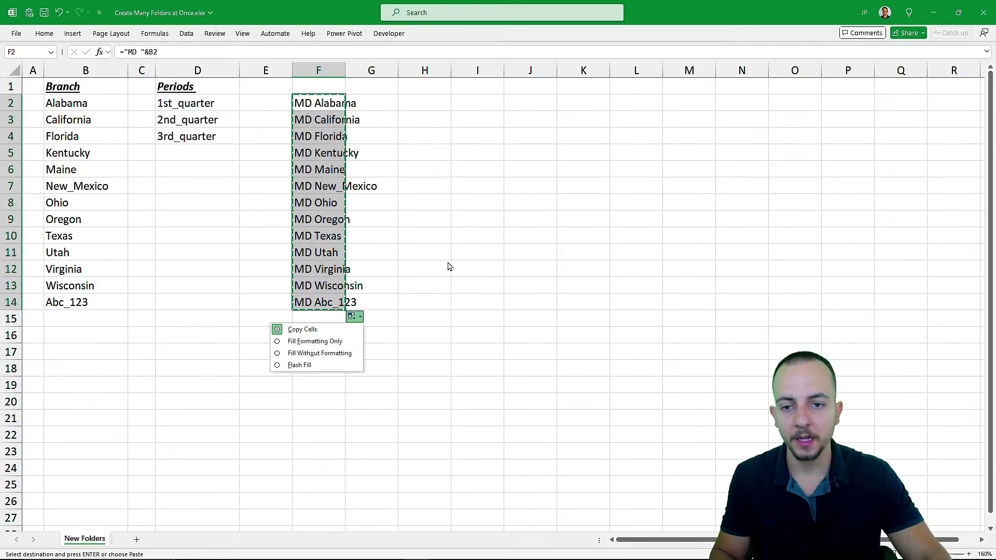
pyautogui.hotkey('ctrl', 'v')
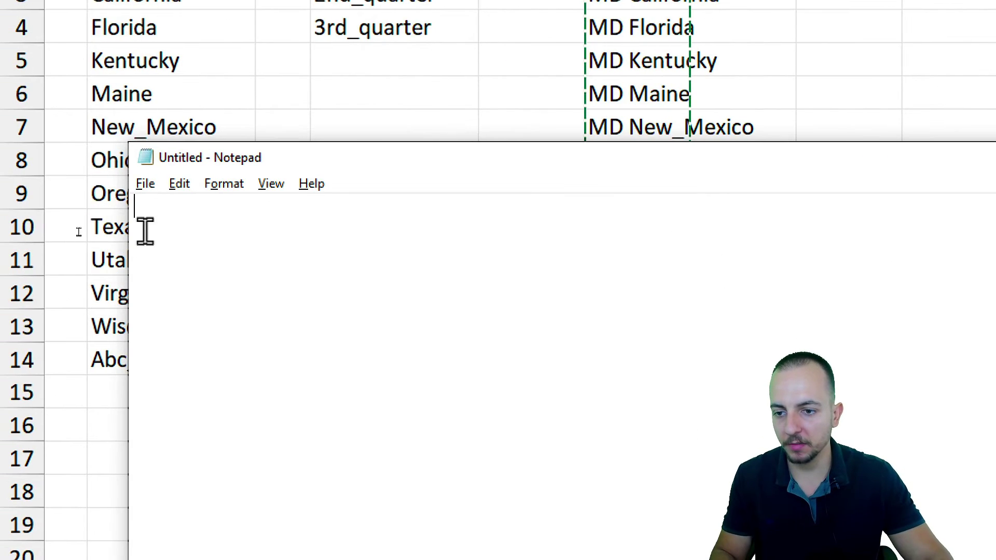
# Step: Paste the thirteen commands, MD Alabama through MD Abc_123, into the untitled Notepad file
pyautogui.rightClick(171, 203)
pyautogui.click(104, 298)
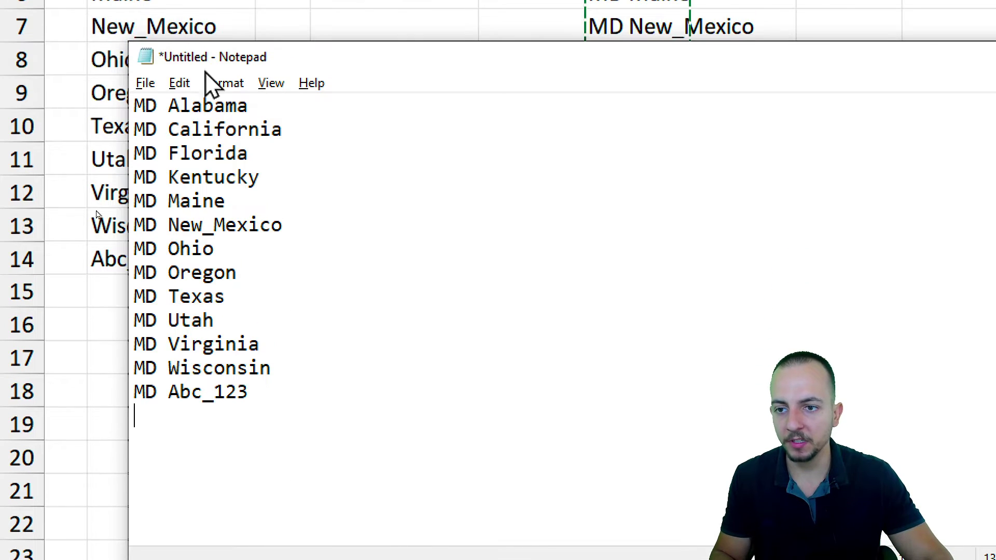
pyautogui.click(158, 84)
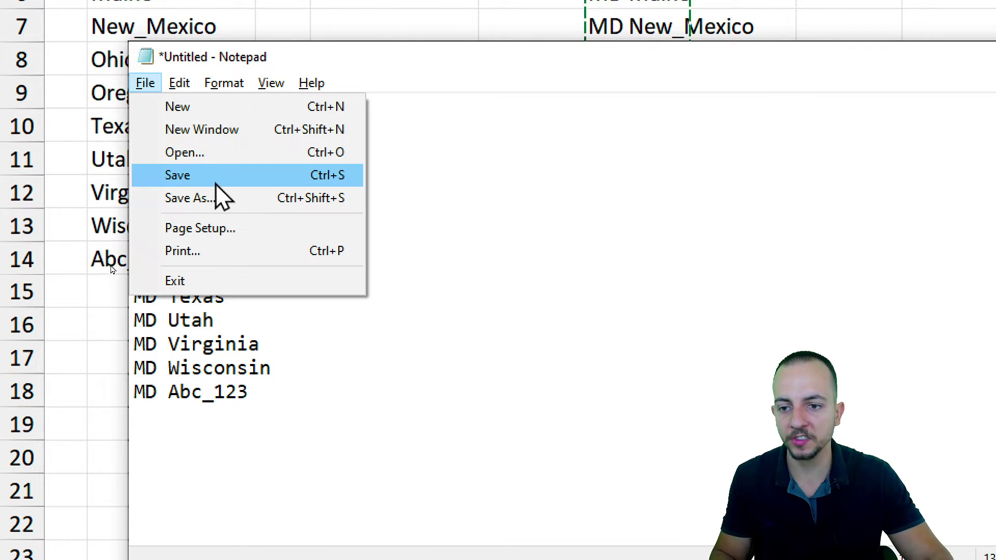
# Step: Save the file as main folders.bat with type All Files (*.*), then close Notepad
pyautogui.click(229, 200)
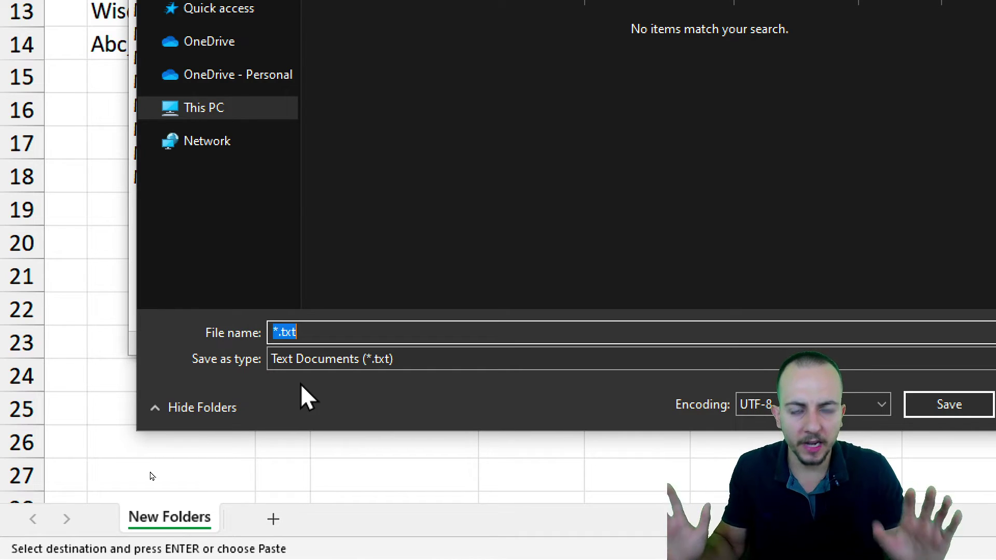
pyautogui.write('main folders')
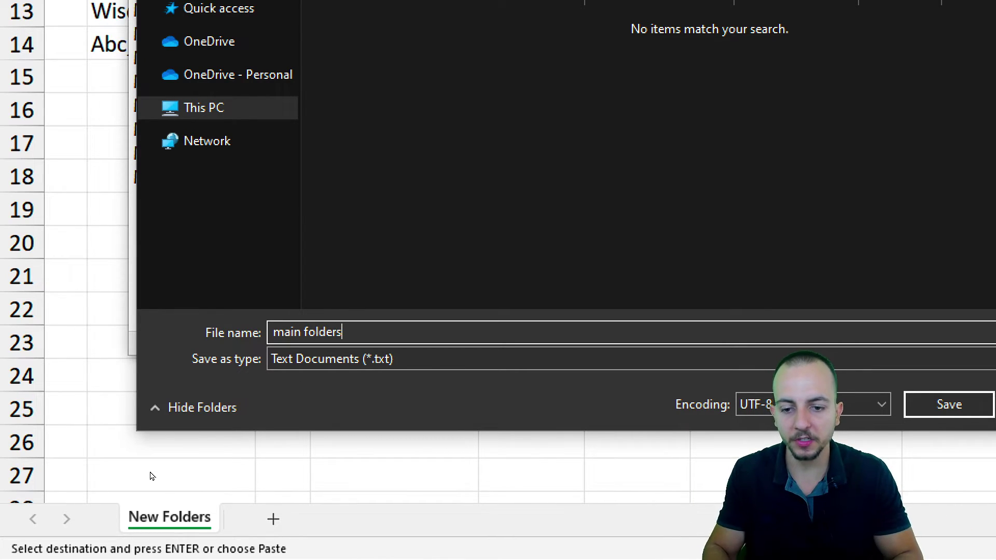
pyautogui.write('.bat')
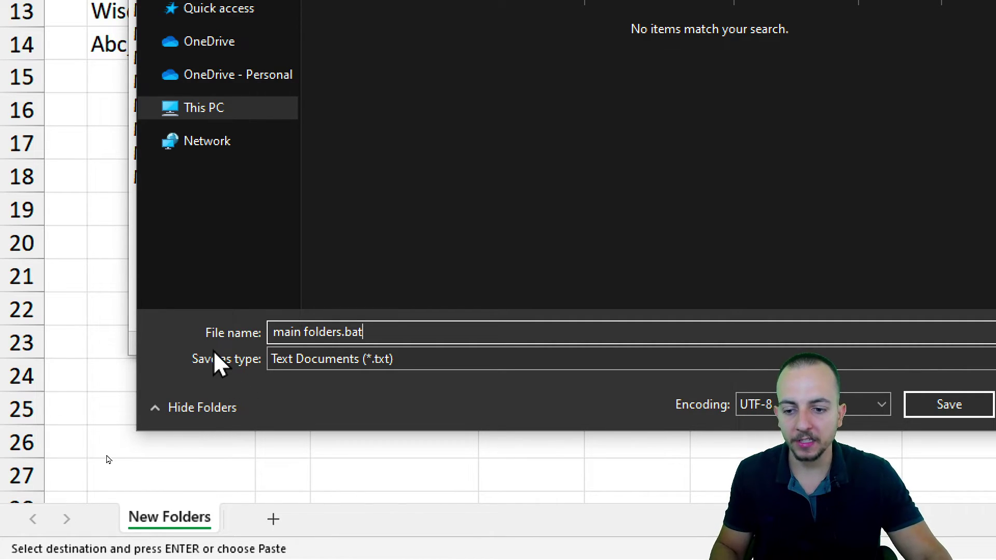
pyautogui.click(325, 363)
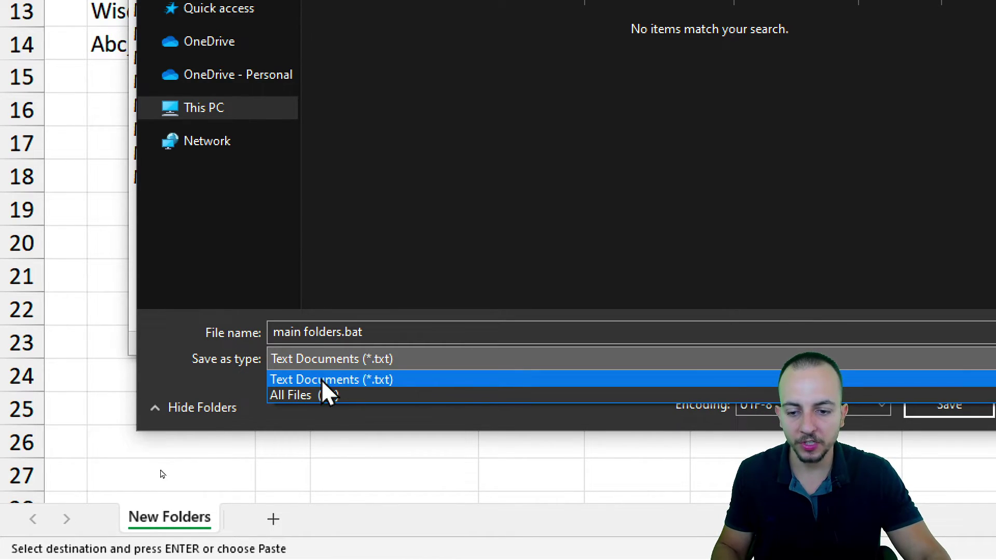
pyautogui.click(304, 396)
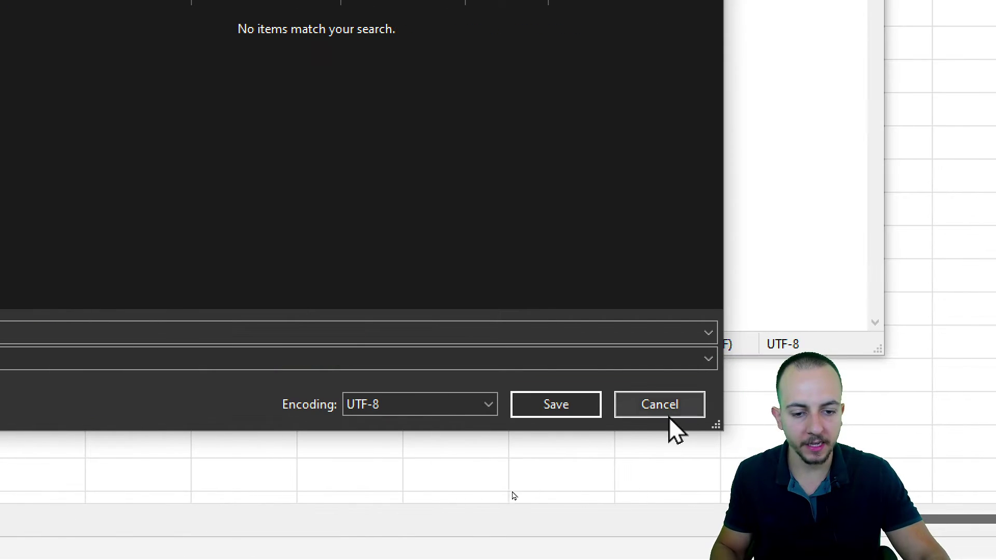
pyautogui.click(928, 406)
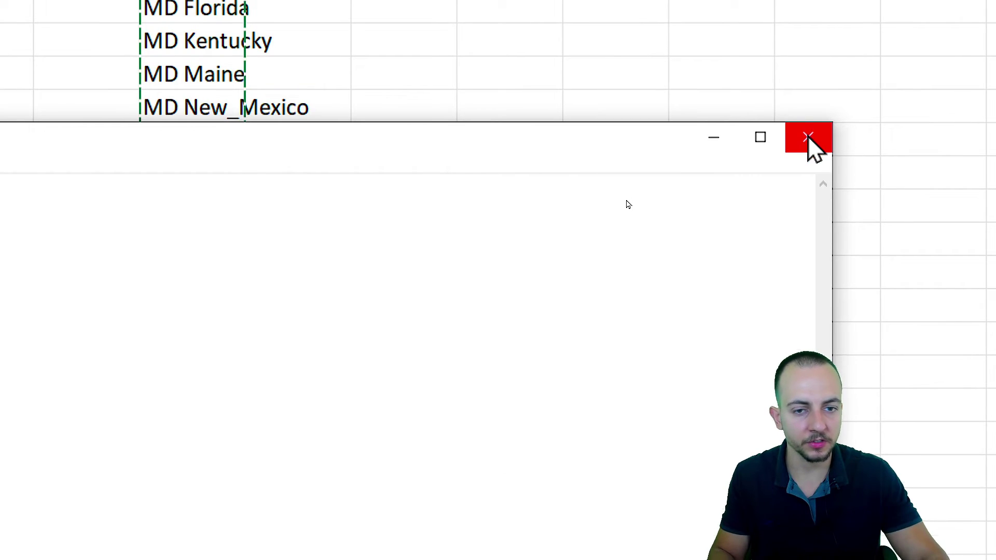
pyautogui.click(844, 82)
# Step: Deselect column F and switch to File Explorer's Documents\Business folder
pyautogui.click(442, 215)
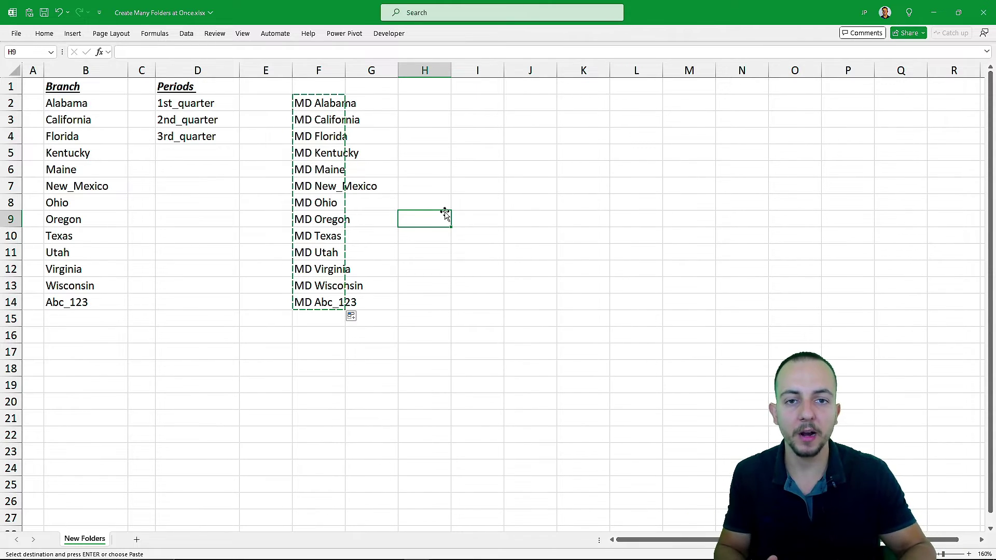
pyautogui.hotkey('alt', 'Tab')
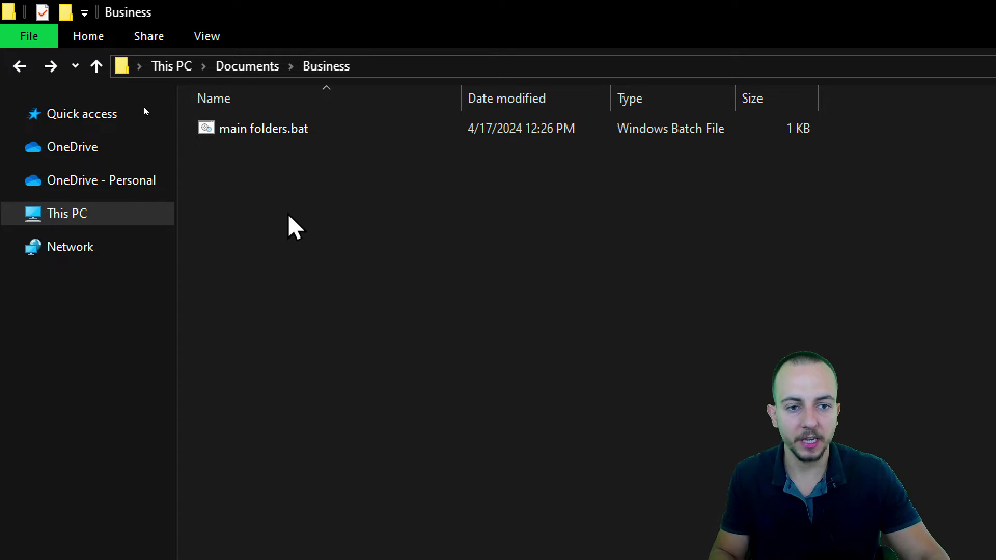
# Step: Run main folders.bat to create the thirteen branch folders, checking that Kentucky is empty
pyautogui.click(283, 137)
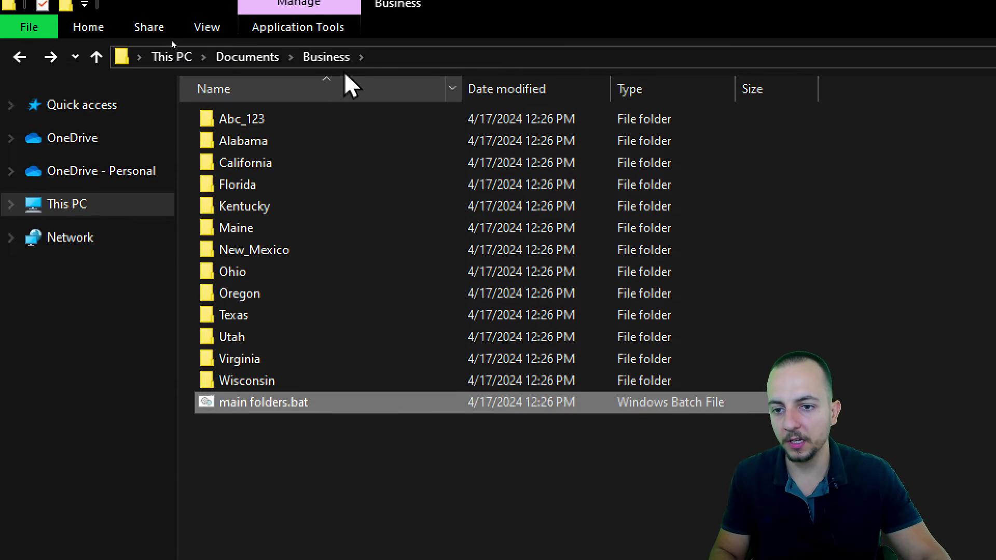
pyautogui.click(275, 120)
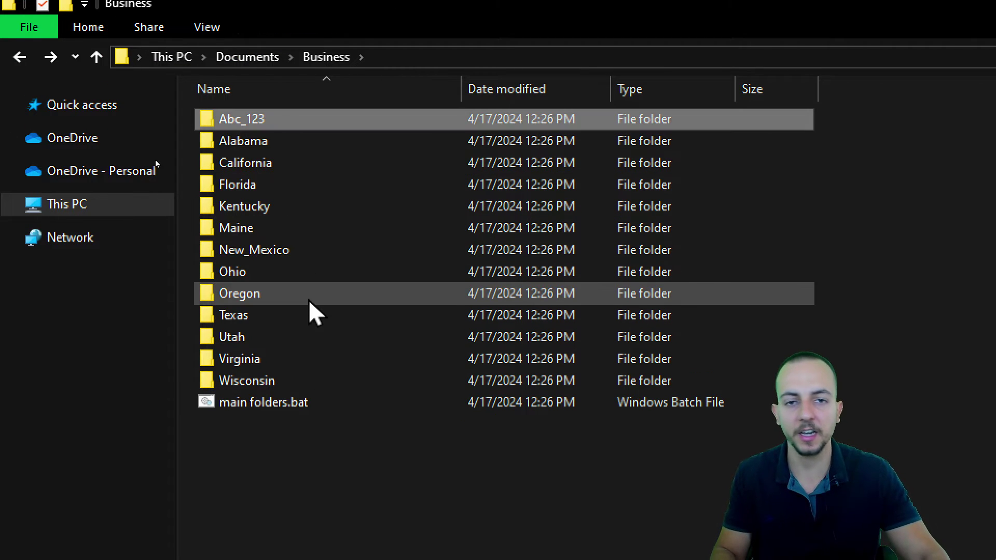
pyautogui.click(277, 448)
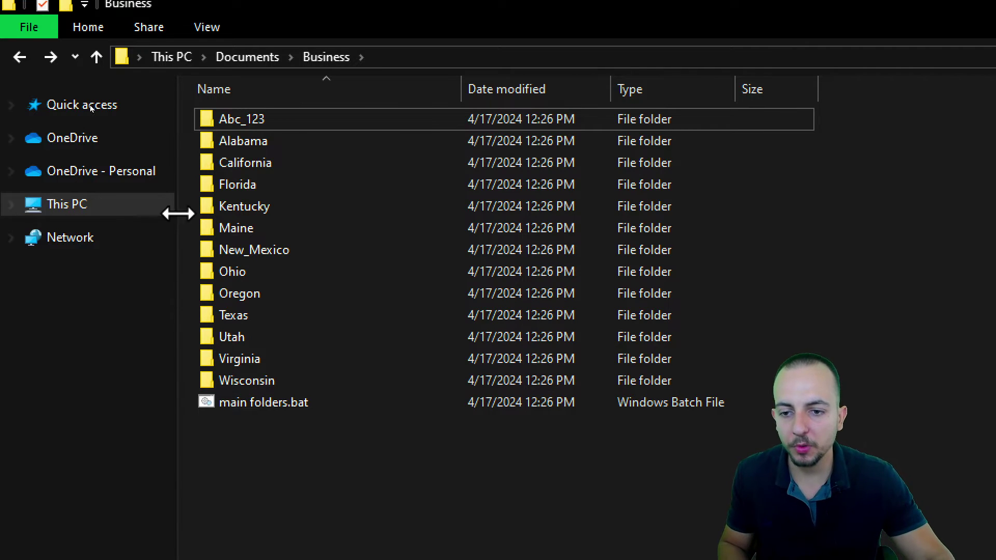
pyautogui.doubleClick(272, 213)
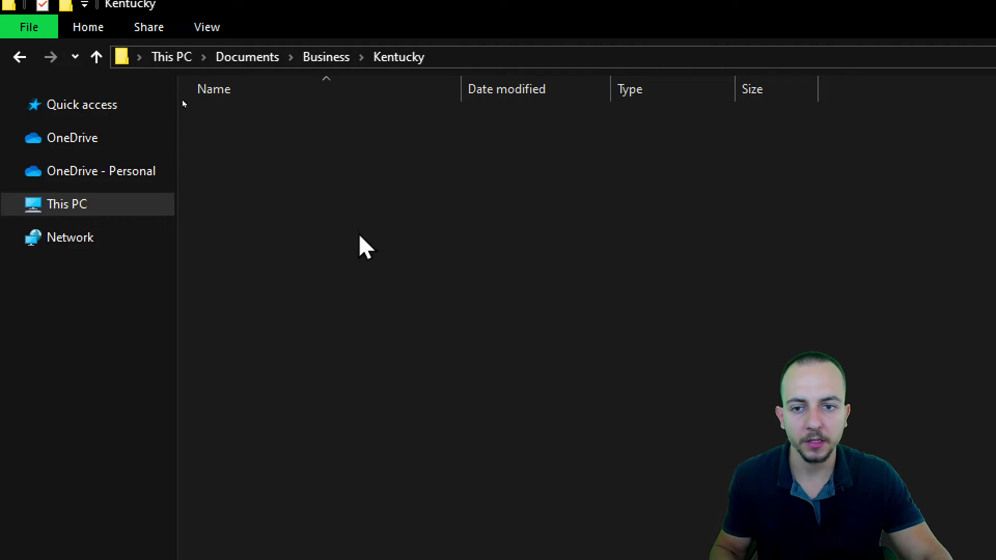
pyautogui.click(326, 58)
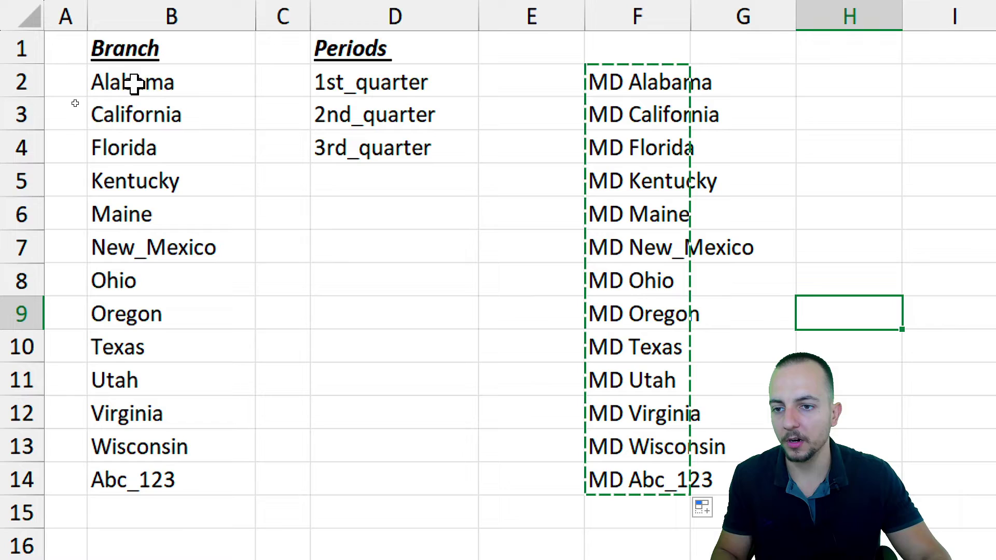
# Step: Paste a second copy of branch names B2:B14 starting at B15
pyautogui.moveTo(133, 83); pyautogui.dragTo(161, 473)
pyautogui.click(208, 91)
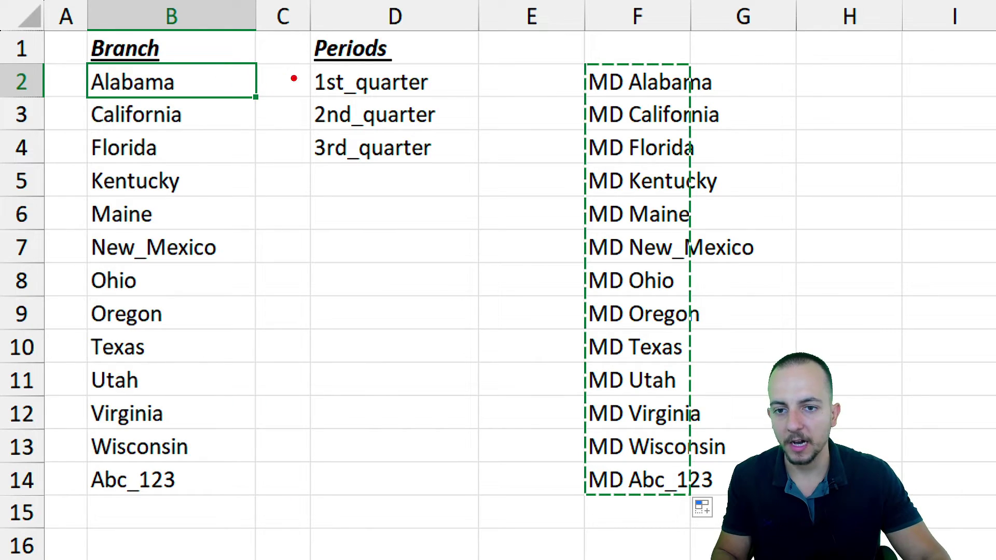
pyautogui.moveTo(309, 65)
pyautogui.mouseDown()
pyautogui.moveTo(456, 166)
pyautogui.moveTo(281, 179)
pyautogui.moveTo(188, 63)
pyautogui.moveTo(255, 73)
pyautogui.mouseUp()
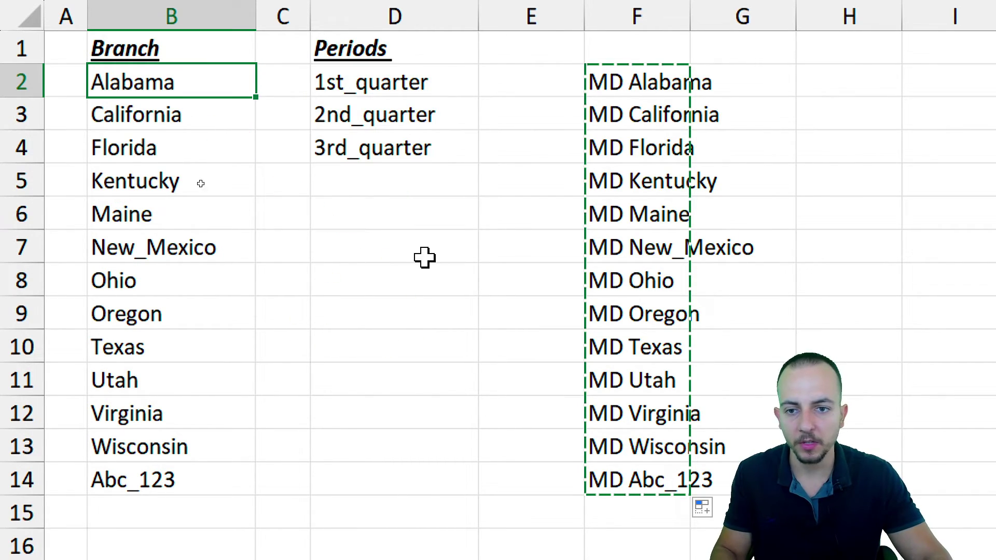
pyautogui.press('Escape')
pyautogui.moveTo(429, 86); pyautogui.dragTo(428, 149)
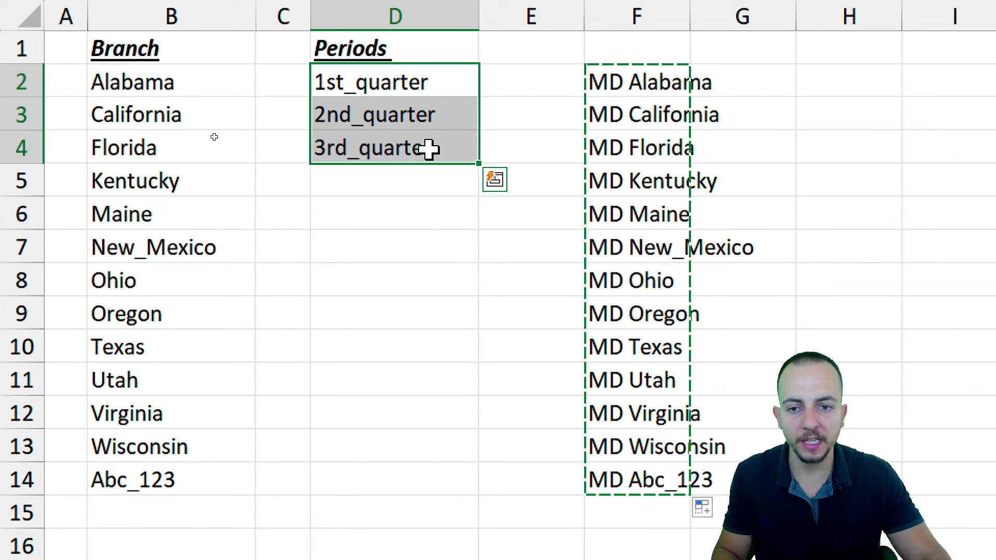
pyautogui.moveTo(195, 79); pyautogui.dragTo(191, 469)
pyautogui.hotkey('ctrl', 'c')
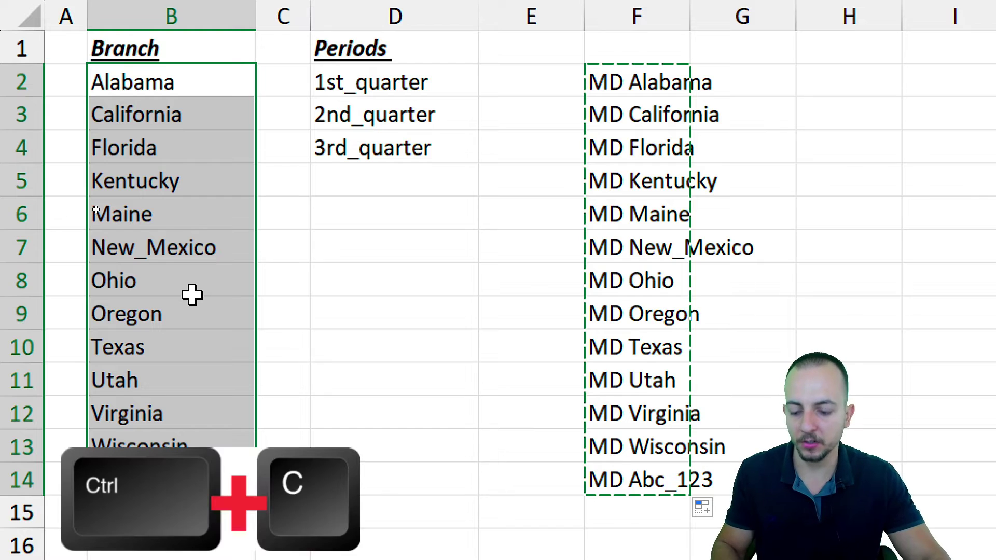
pyautogui.scroll(-3, 192, 293)
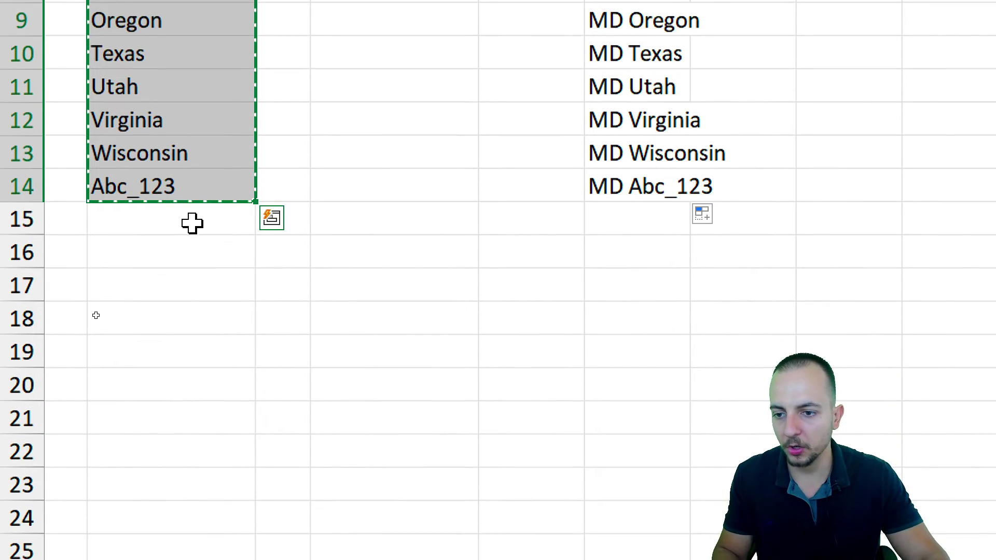
pyautogui.click(134, 217)
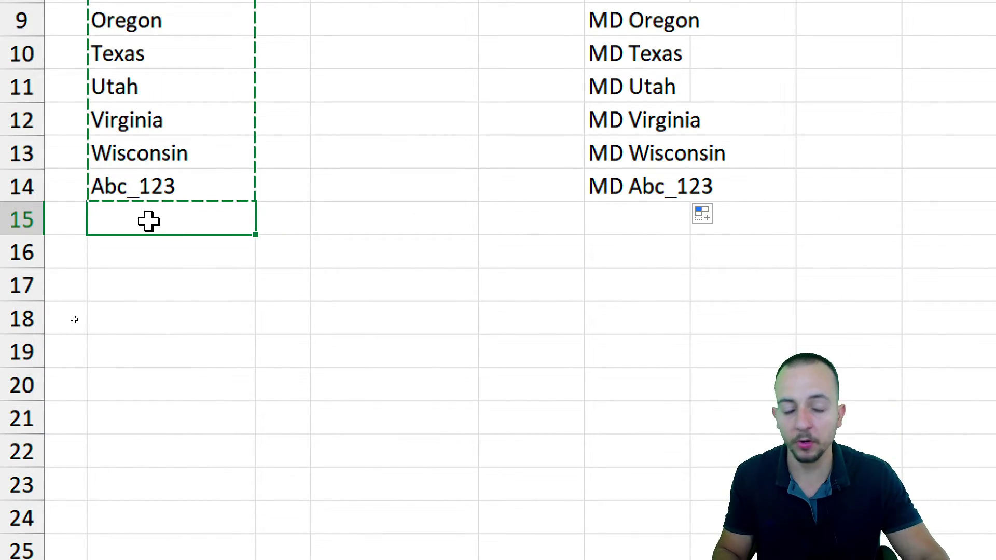
pyautogui.hotkey('ctrl', 'v')
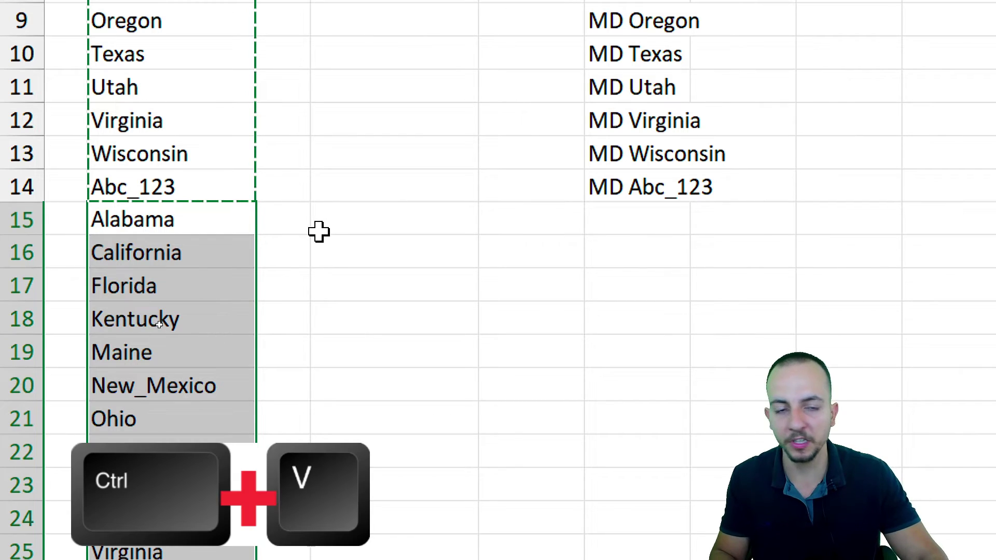
pyautogui.scroll(-4, 214, 283)
pyautogui.click(191, 253)
pyautogui.click(182, 222)
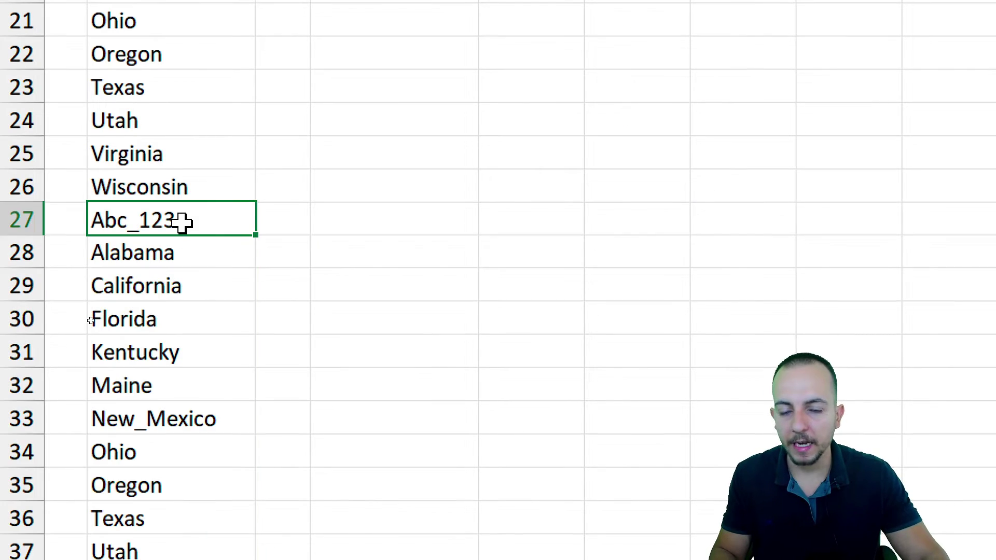
pyautogui.scroll(7, 181, 222)
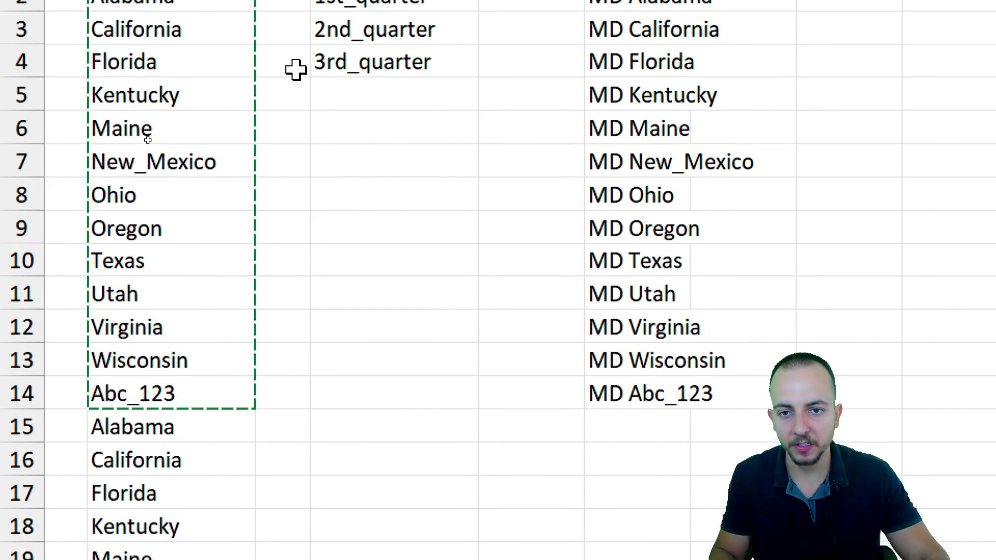
# Step: Fill 2nd_quarter into D15:D27 beside the second branch list
pyautogui.moveTo(389, 78); pyautogui.dragTo(410, 178)
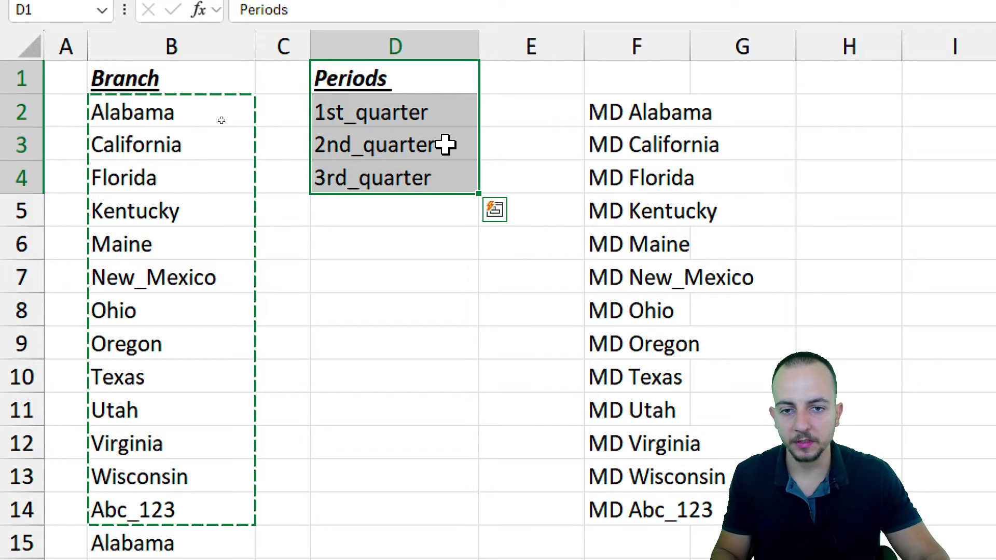
pyautogui.click(433, 146)
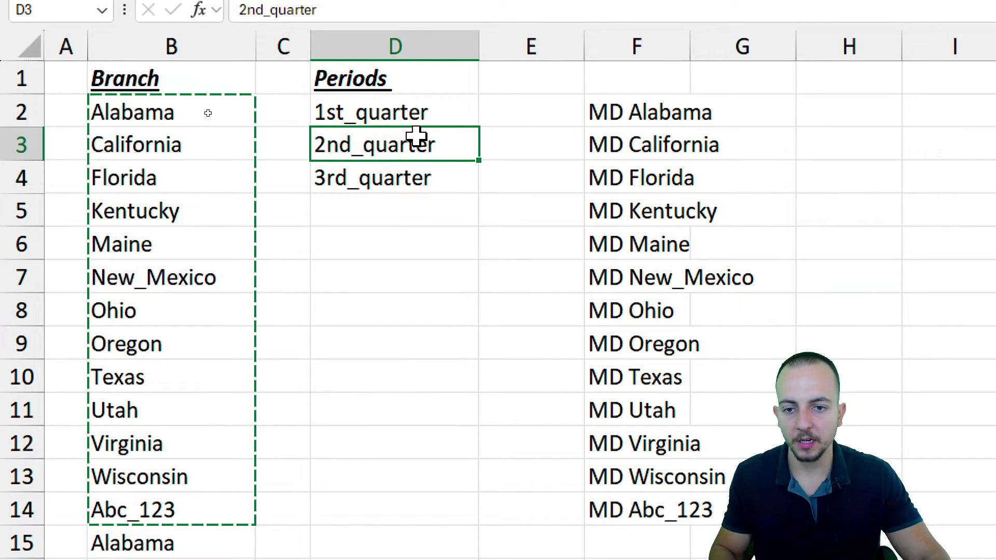
pyautogui.hotkey('ctrl', 'c')
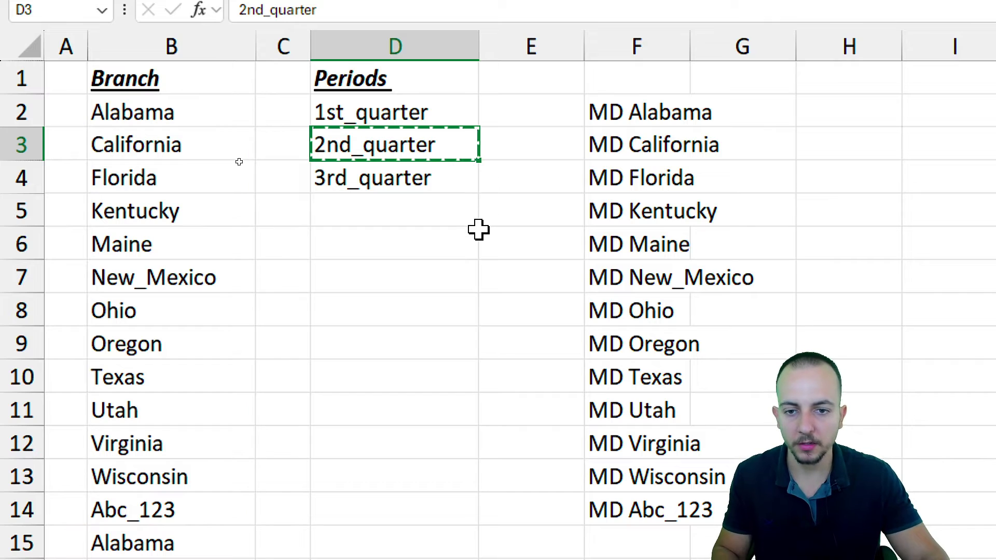
pyautogui.scroll(-2, 379, 491)
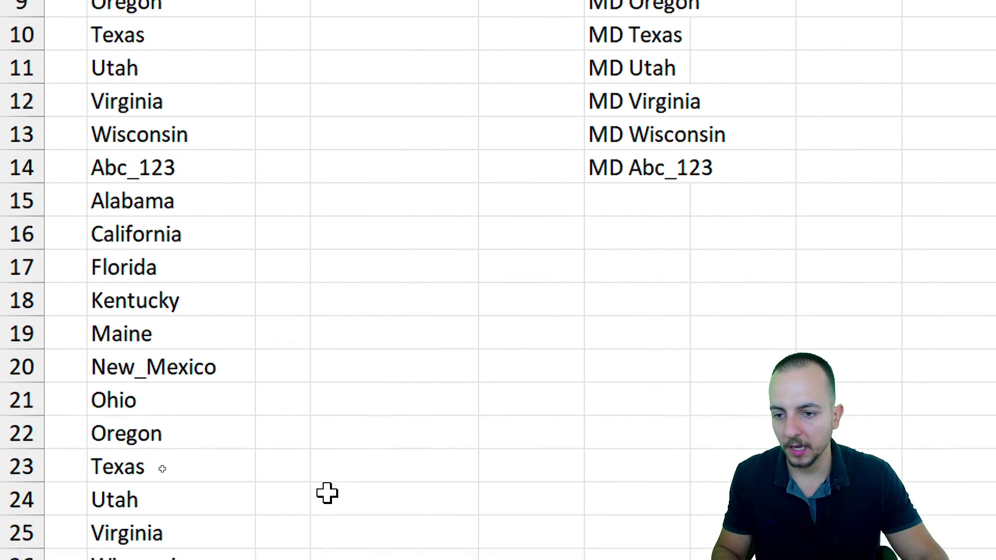
pyautogui.moveTo(171, 179); pyautogui.dragTo(404, 184)
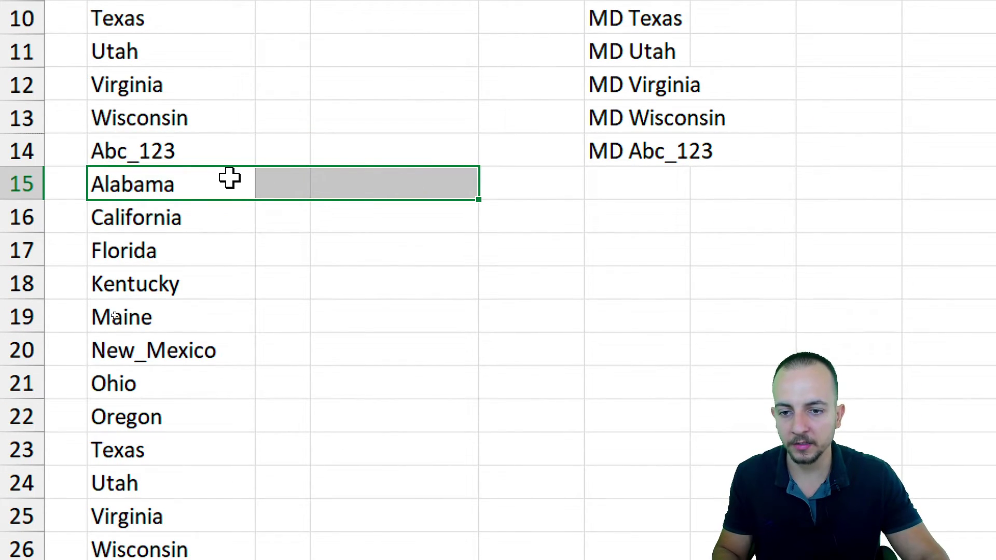
pyautogui.click(359, 190)
pyautogui.hotkey('ctrl', 'v')
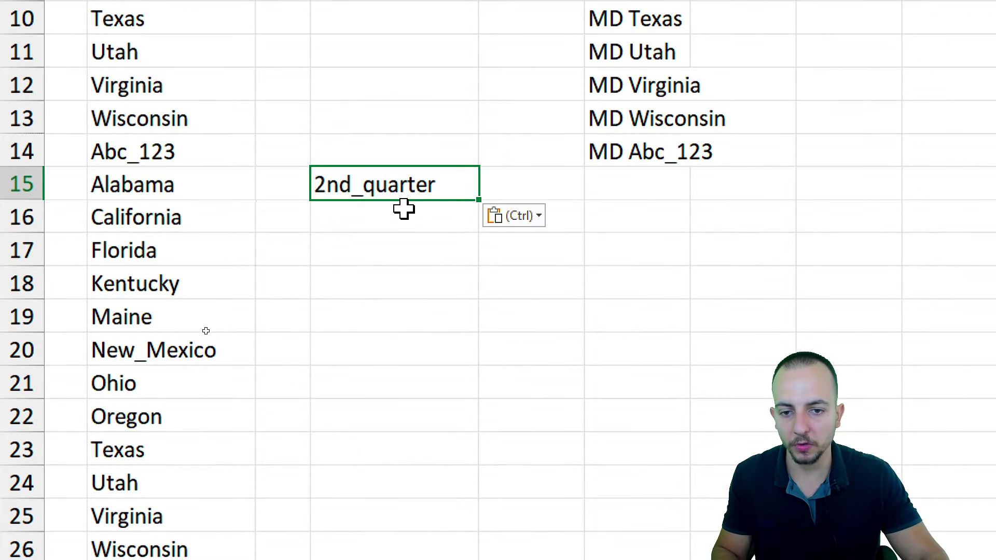
pyautogui.moveTo(478, 198); pyautogui.dragTo(454, 559)
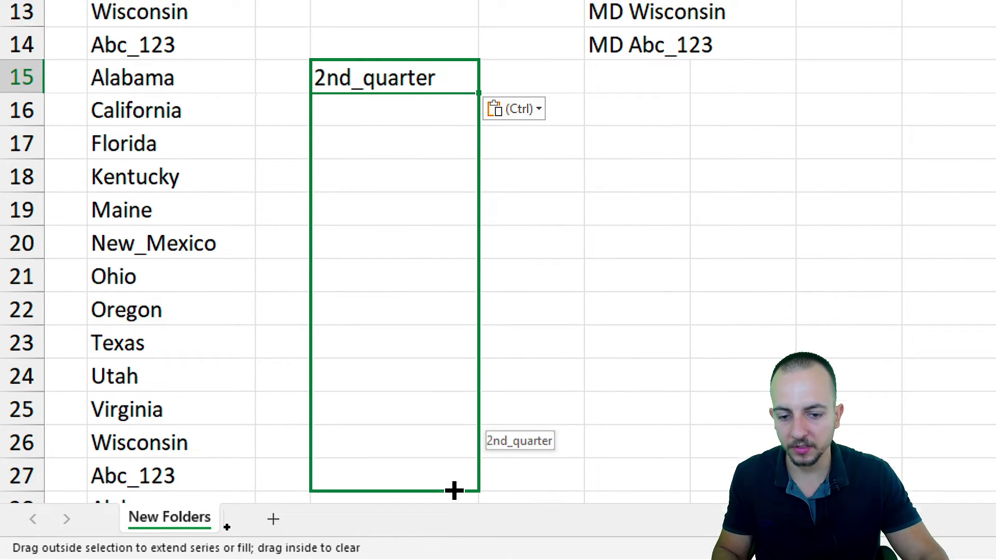
pyautogui.moveTo(454, 491); pyautogui.dragTo(377, 261)
# Step: Paste 3rd_quarter into D28:D40
pyautogui.scroll(6, 378, 261)
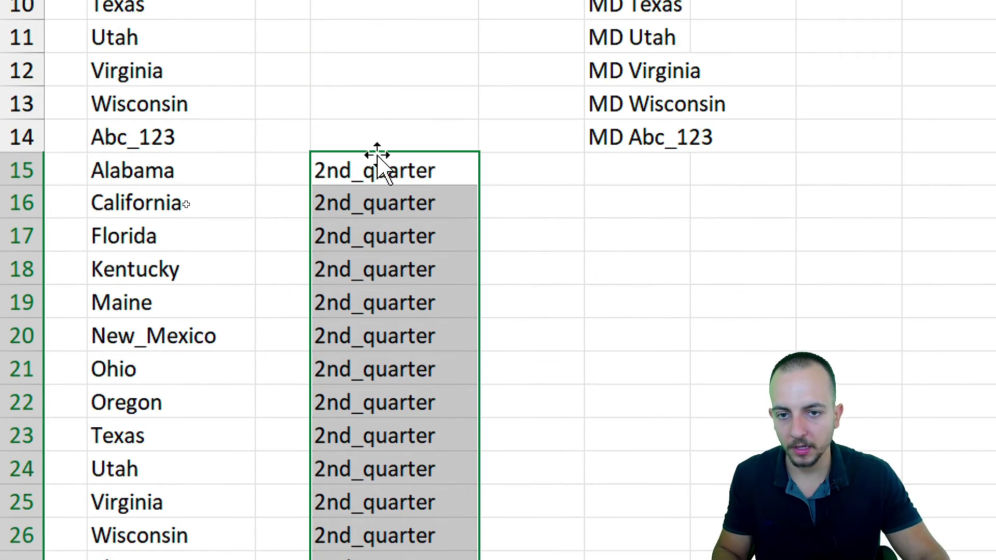
pyautogui.click(414, 167)
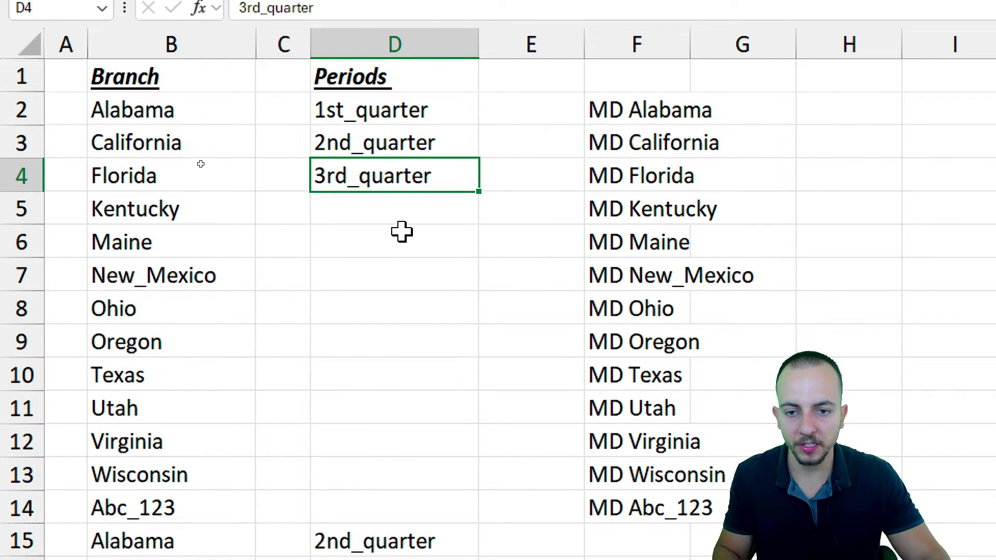
pyautogui.hotkey('ctrl', 'c')
pyautogui.scroll(-8, 401, 231)
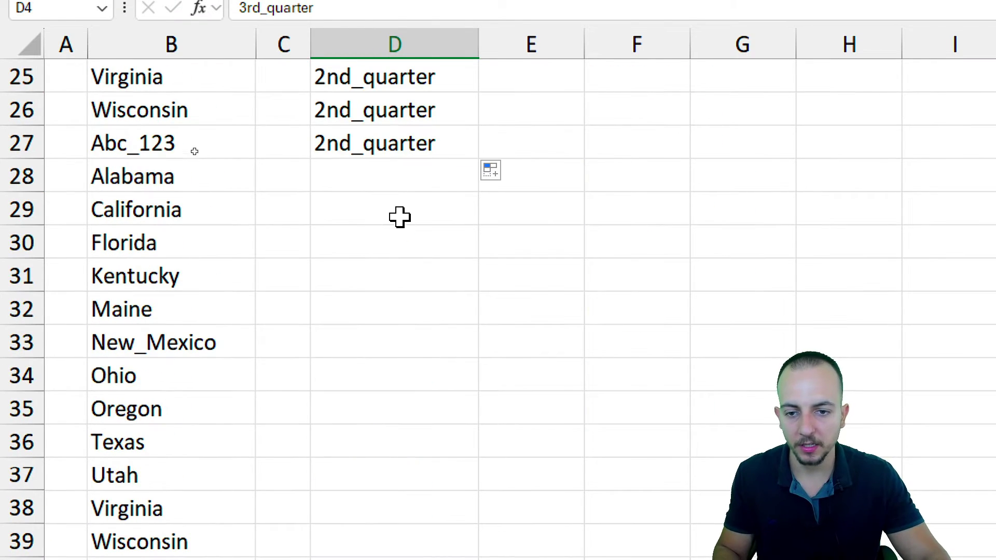
pyautogui.moveTo(399, 177); pyautogui.dragTo(367, 422)
pyautogui.hotkey('ctrl', 'v')
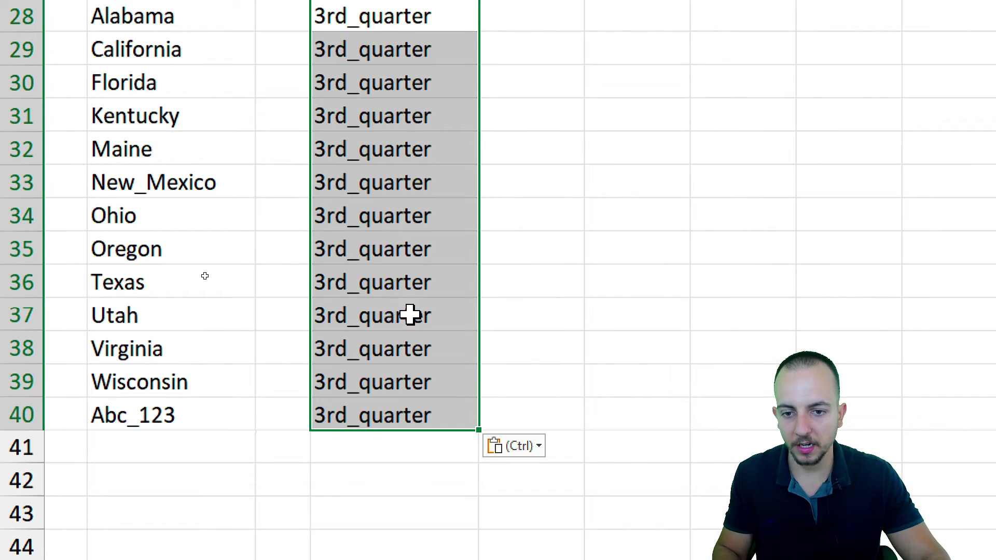
# Step: Fill 1st_quarter from D2 down through D14
pyautogui.scroll(9, 406, 258)
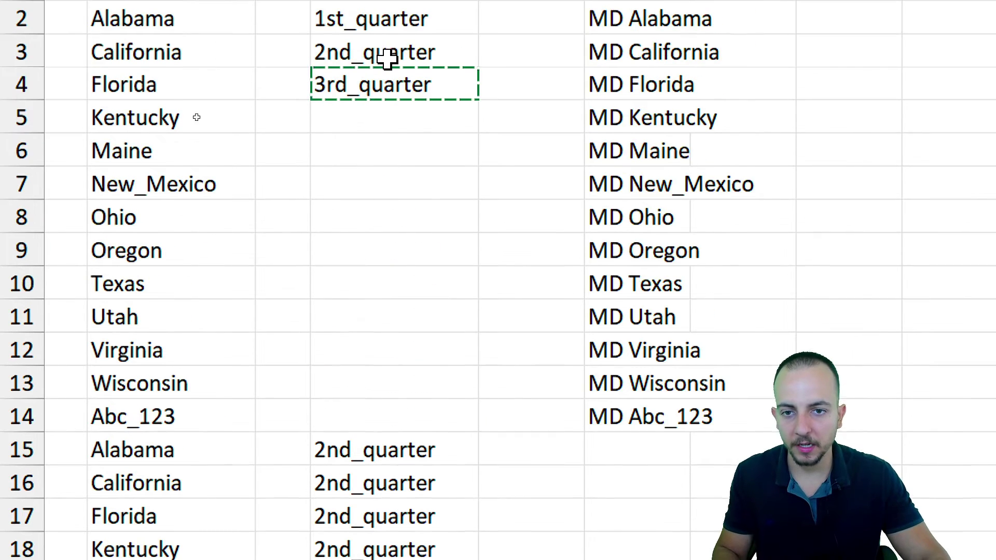
pyautogui.click(402, 100)
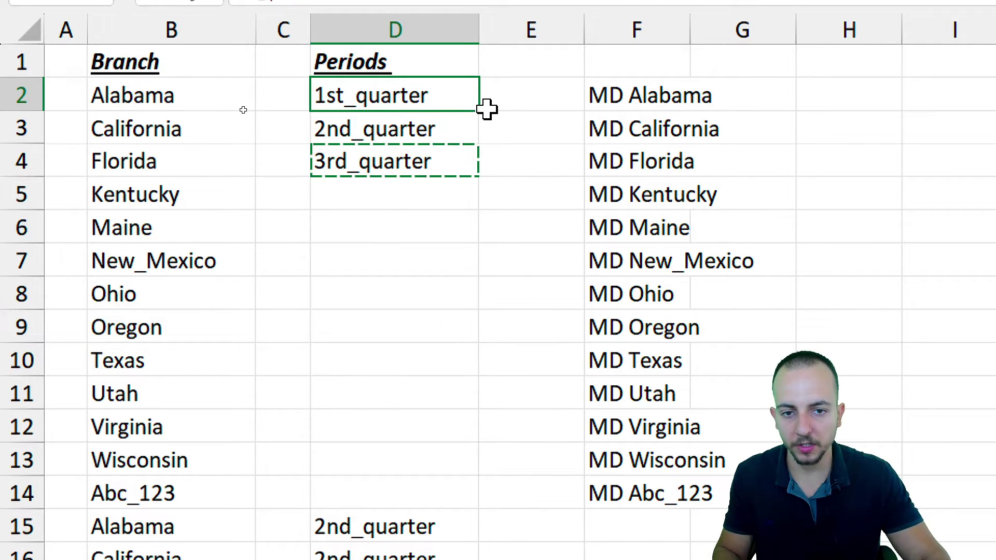
pyautogui.moveTo(479, 110); pyautogui.dragTo(423, 489)
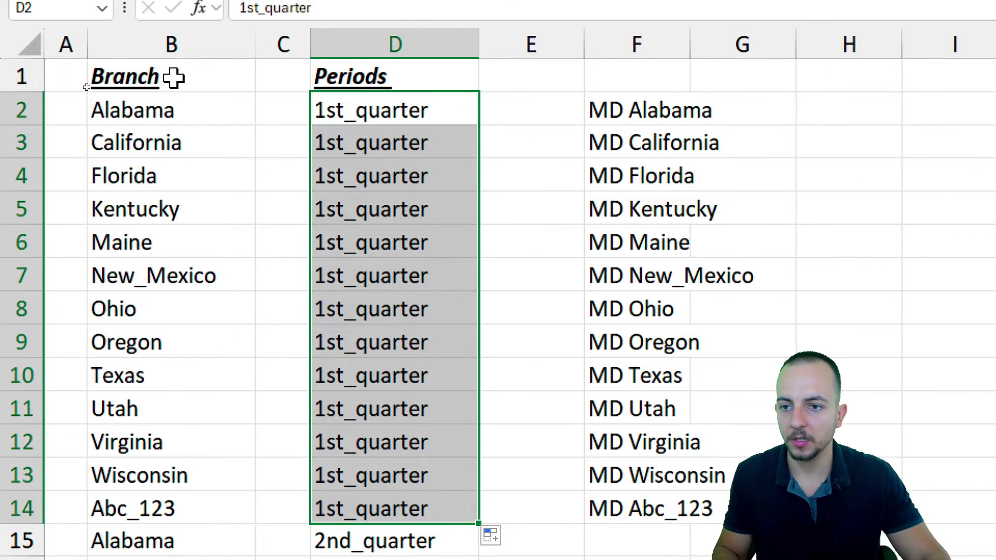
pyautogui.click(174, 52)
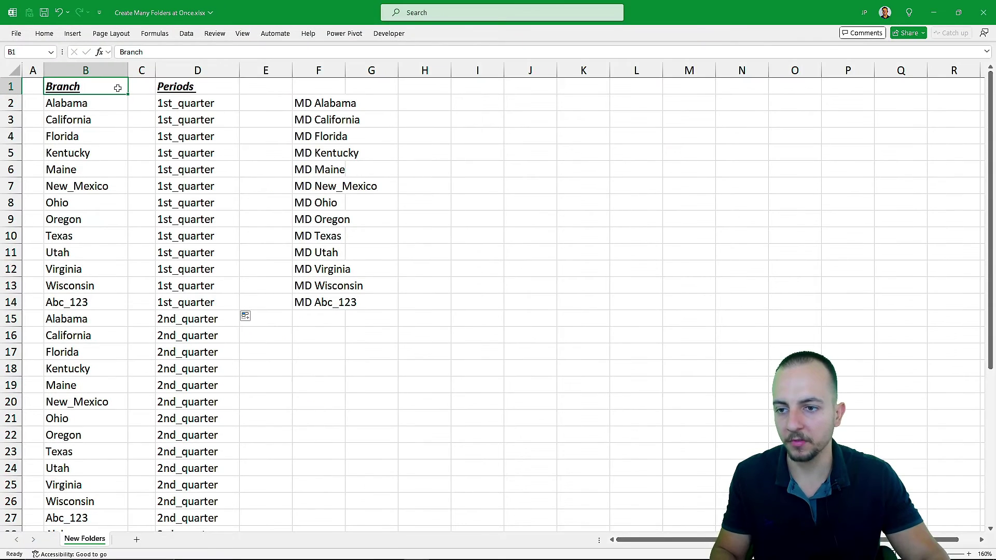
pyautogui.scroll(-9, 109, 113)
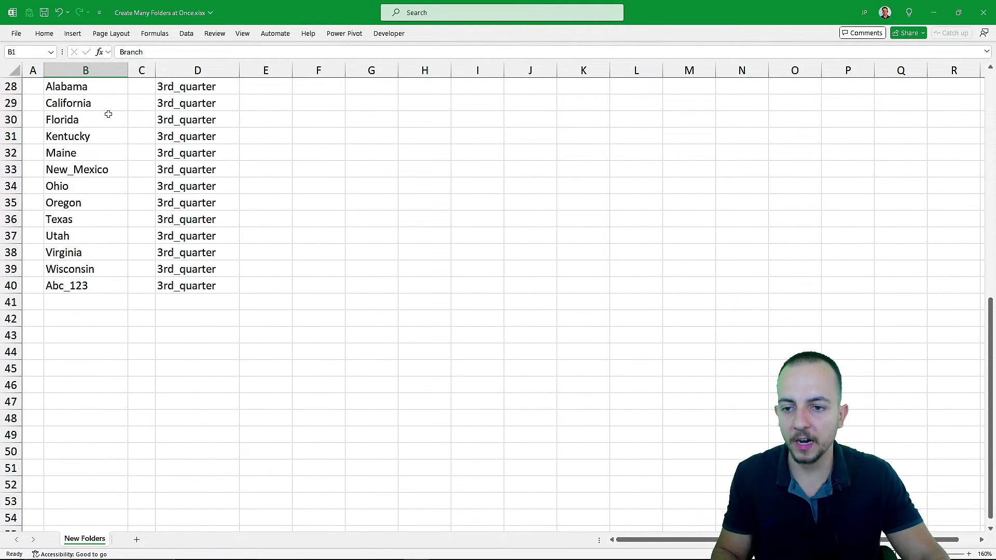
pyautogui.scroll(9, 109, 114)
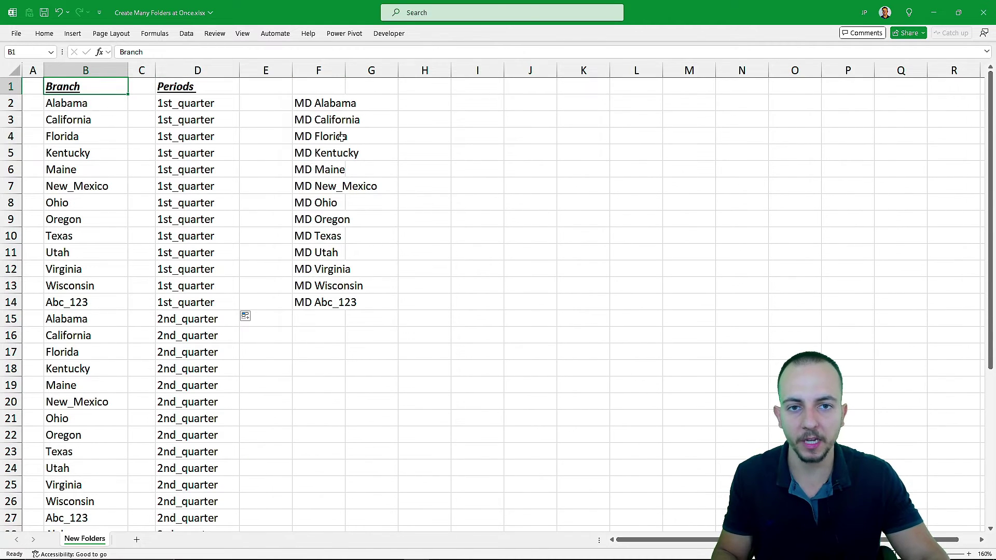
pyautogui.click(210, 75)
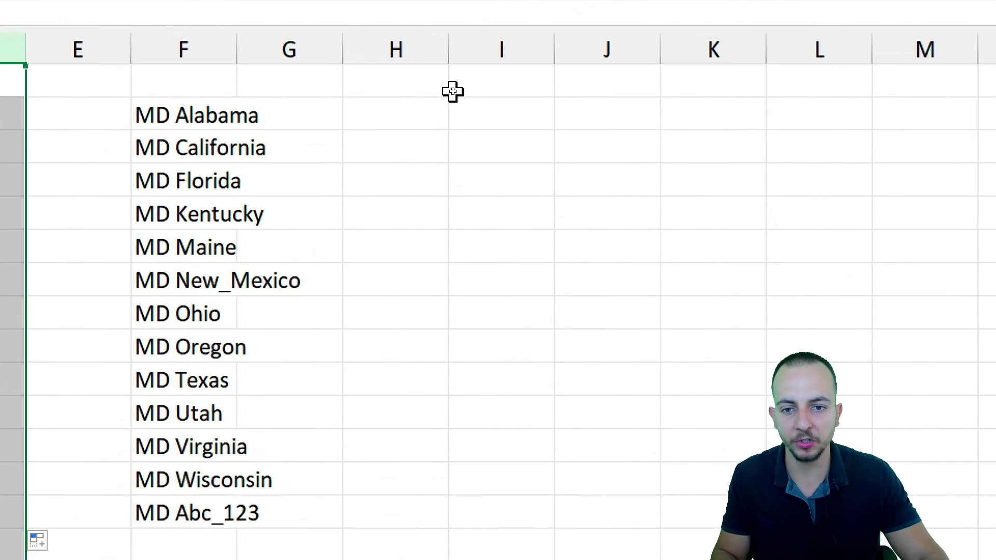
# Step: Enter the formula ="cd " in cell H2 so it shows cd
pyautogui.click(436, 102)
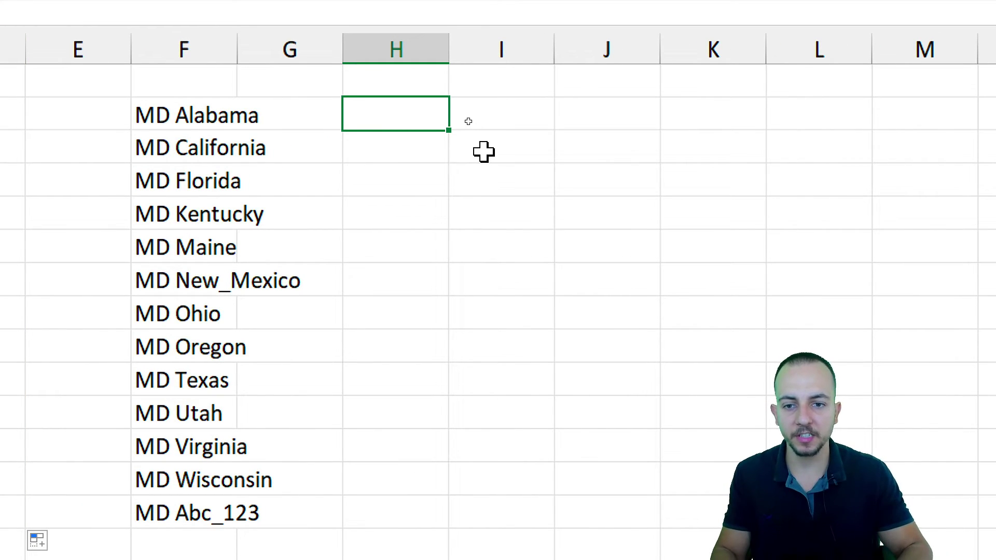
pyautogui.write('="cd')
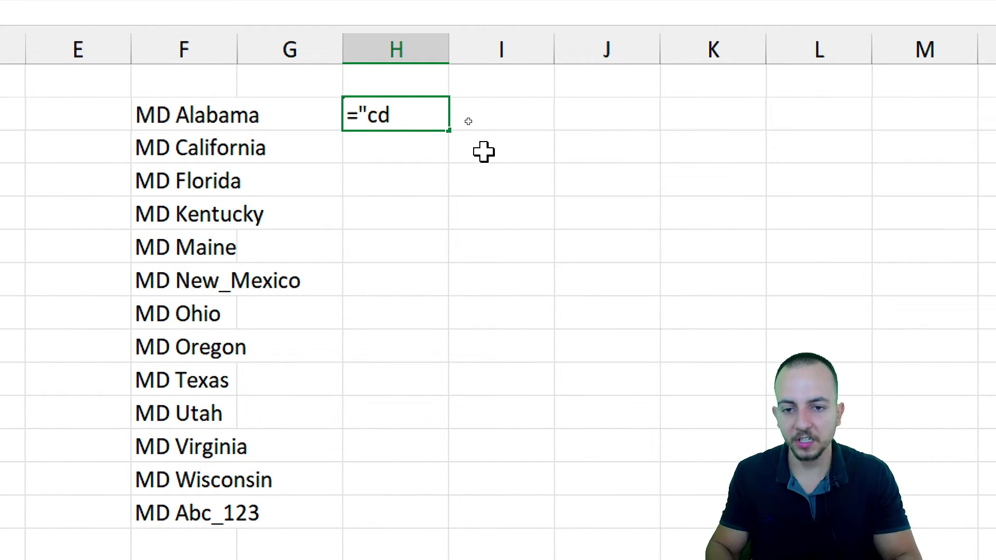
pyautogui.write(' "')
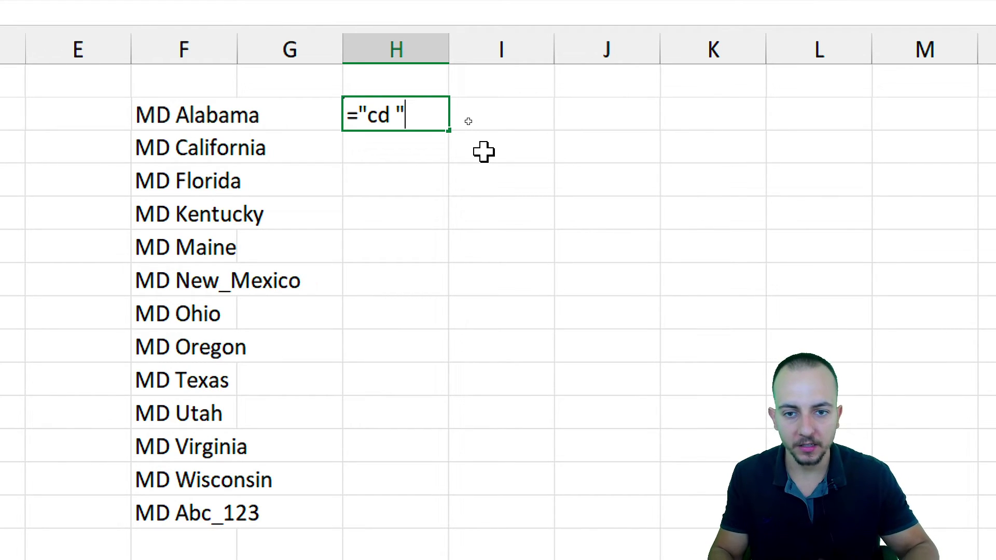
pyautogui.press('Return')
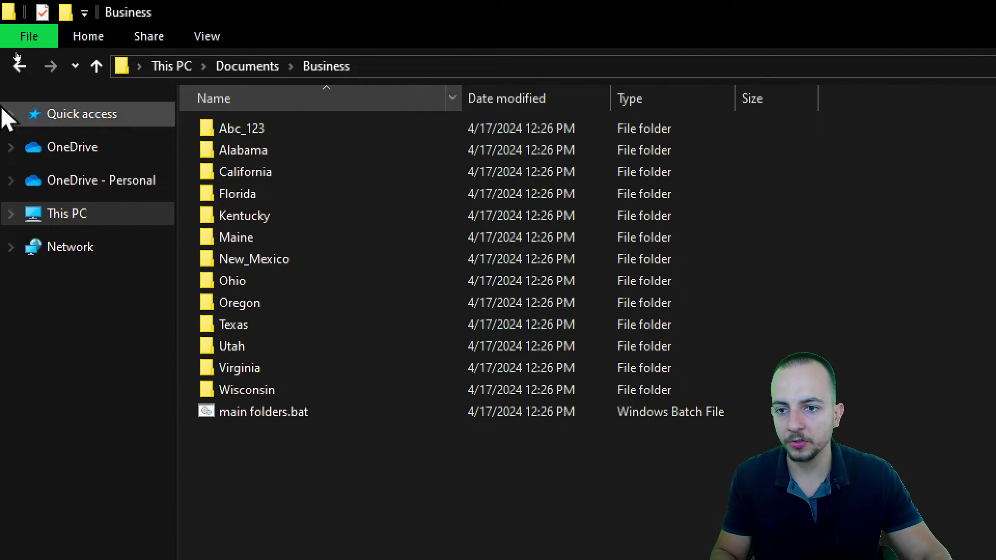
# Step: Copy the Business folder's full path from the File Explorer address bar
pyautogui.click(337, 66)
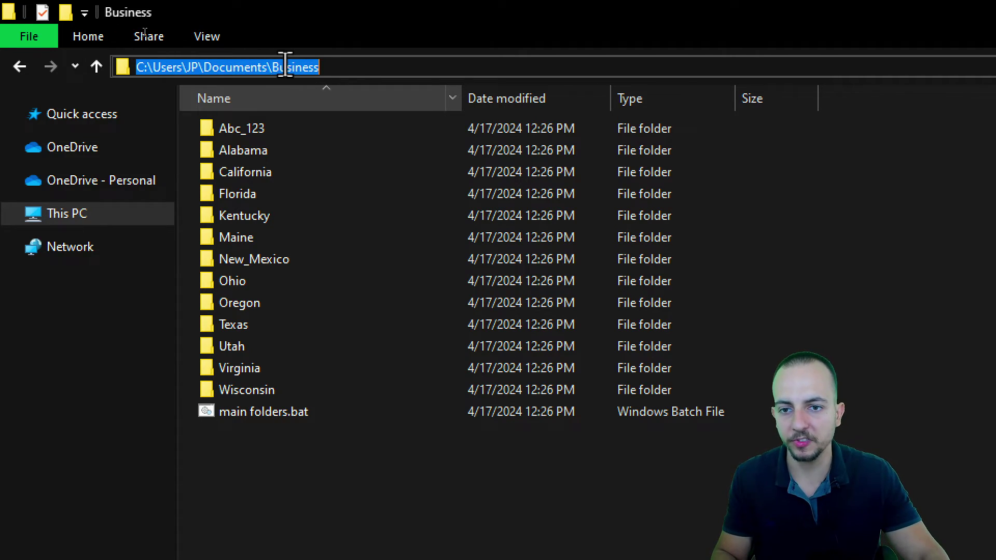
pyautogui.rightClick(262, 66)
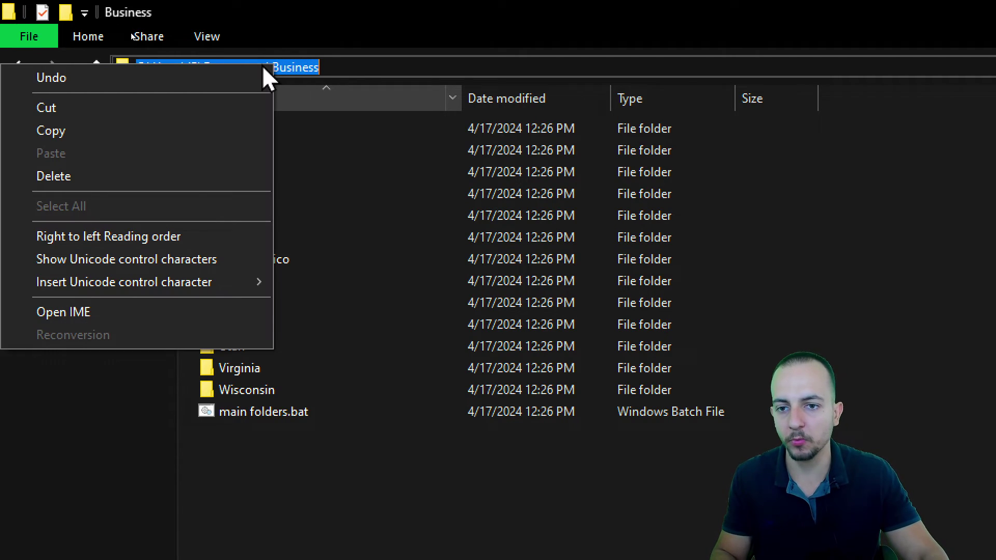
pyautogui.click(138, 129)
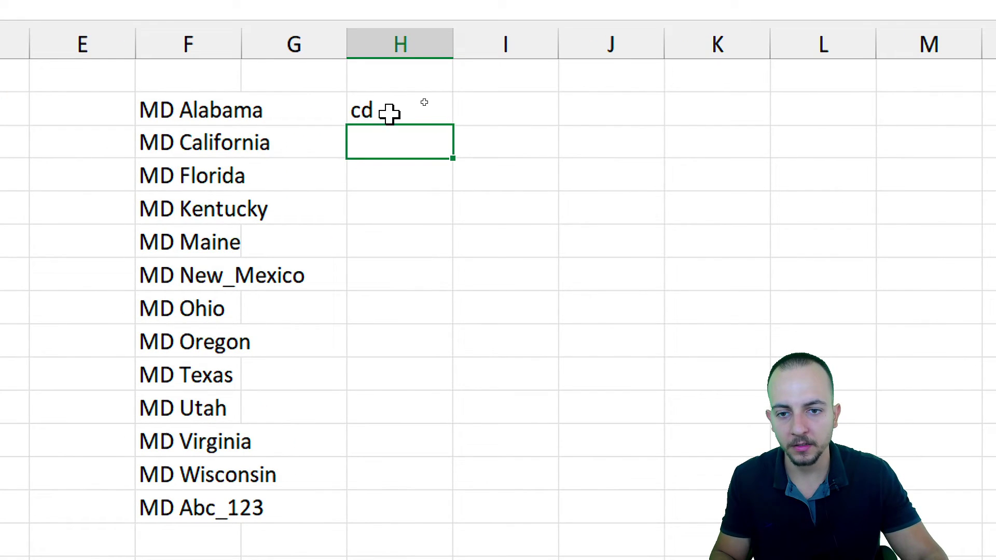
# Step: Rewrite H2 as "cd " joined with the pasted Business folder path plus a trailing backslash
pyautogui.click(423, 103)
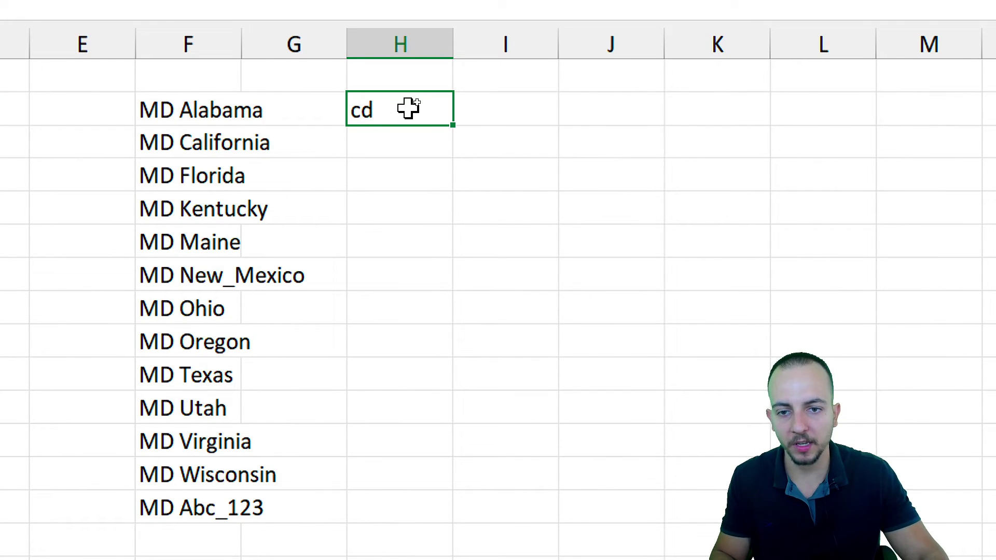
pyautogui.write('="cd "&"')
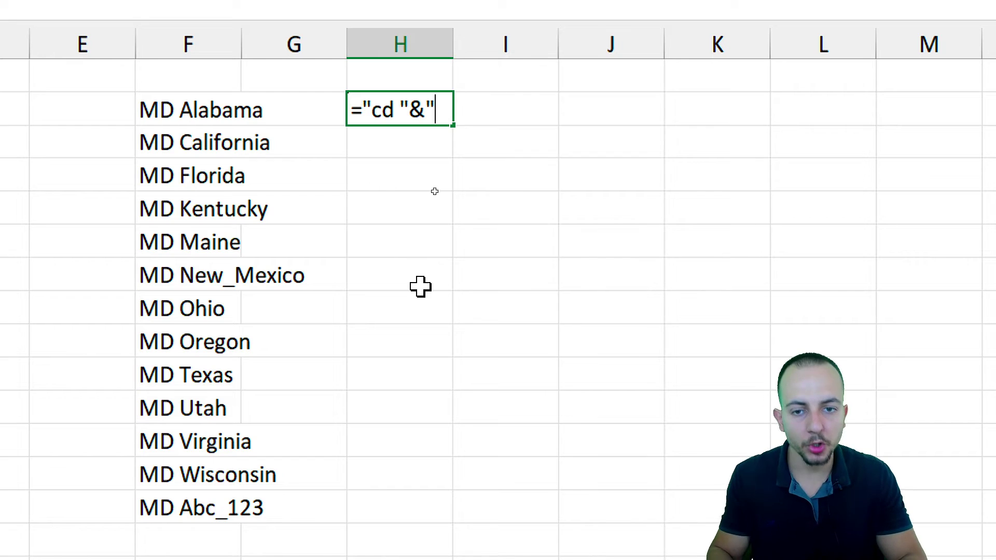
pyautogui.hotkey('ctrl', 'v')
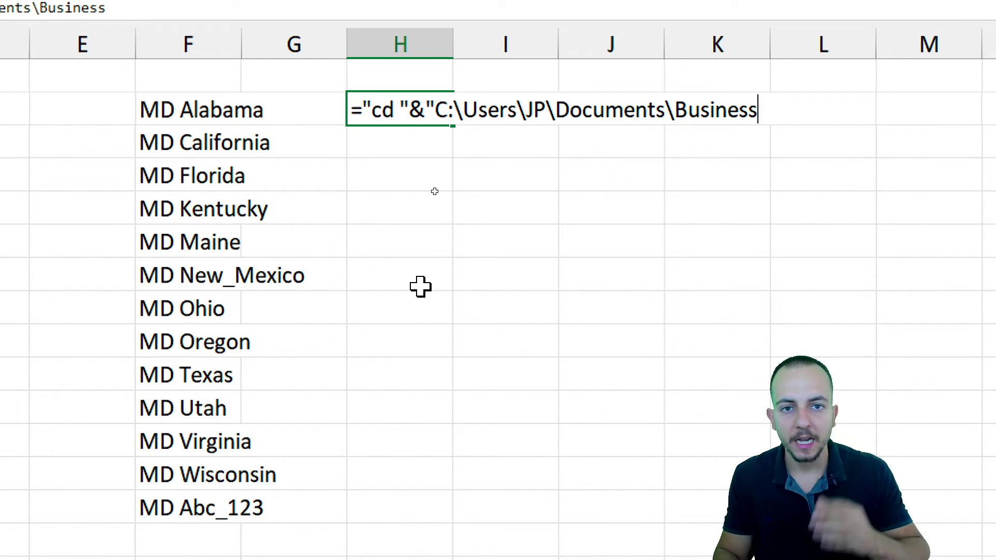
pyautogui.write('/')
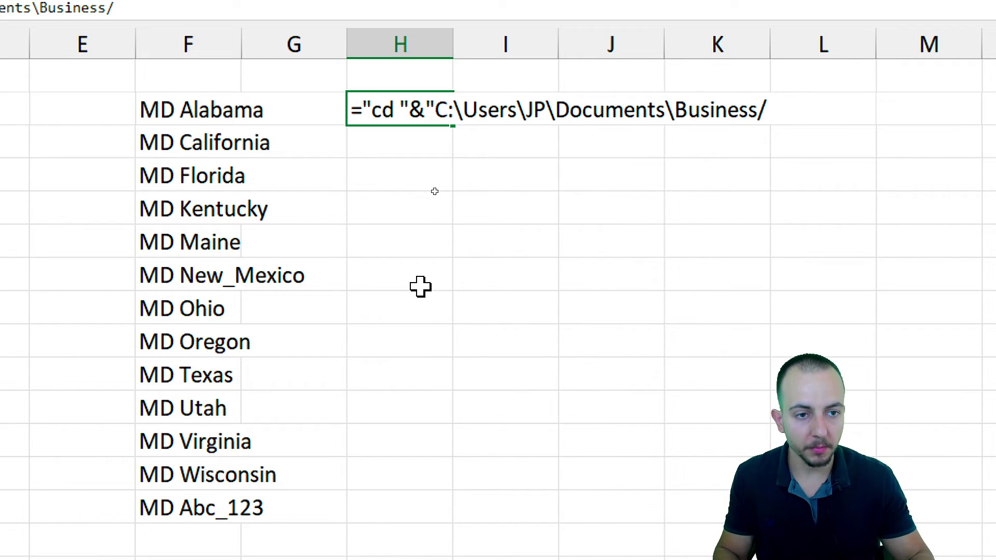
pyautogui.write('/////////')
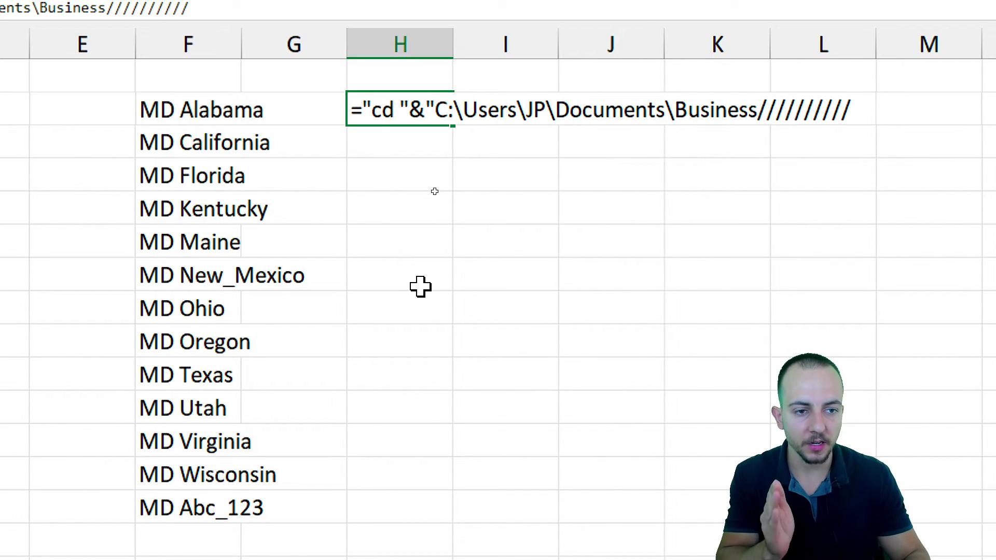
pyautogui.press('BackSpace')
pyautogui.press('BackSpace')
pyautogui.press('BackSpace')
pyautogui.press('BackSpace')
pyautogui.press('BackSpace')
pyautogui.press('BackSpace')
pyautogui.press('BackSpace')
pyautogui.press('BackSpace')
pyautogui.press('BackSpace')
pyautogui.press('BackSpace')
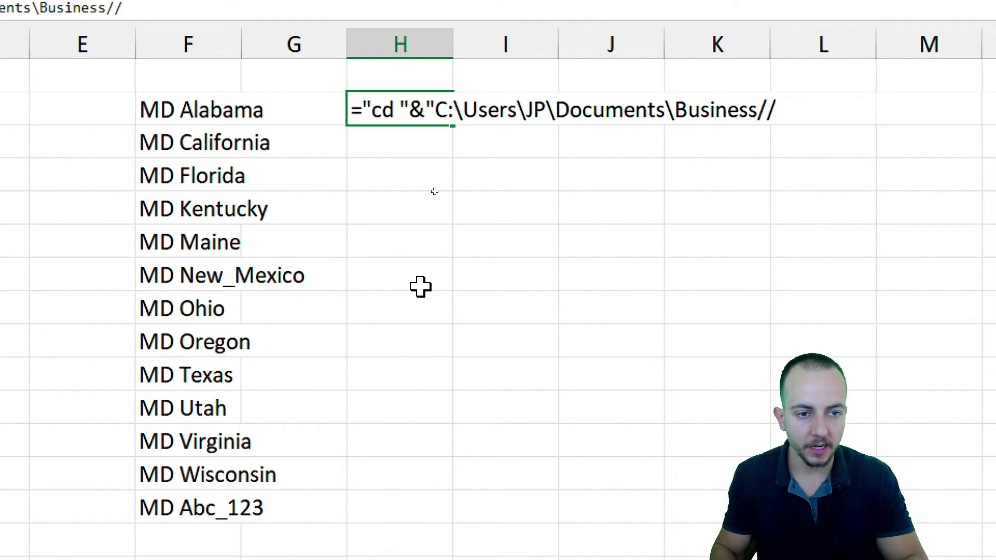
pyautogui.write('\\')
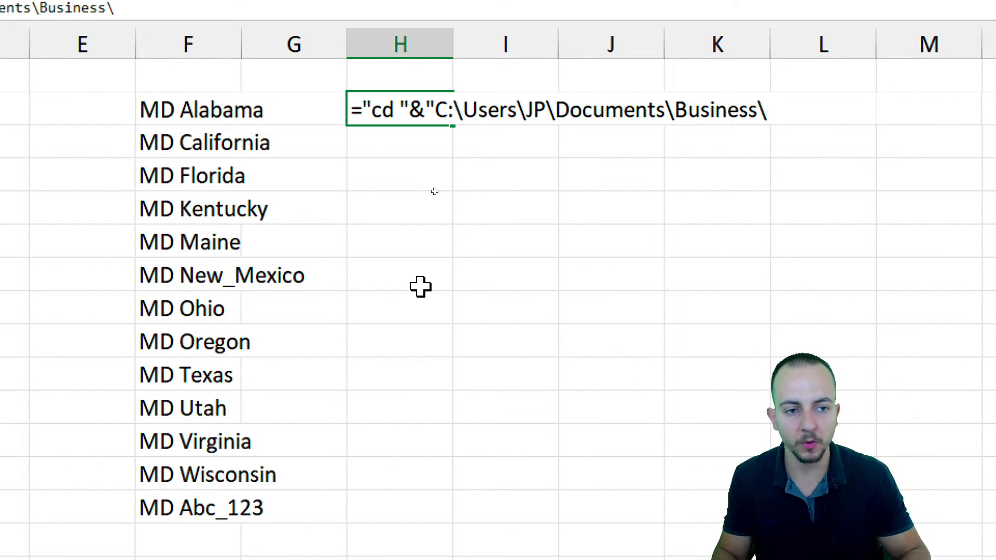
pyautogui.write('"')
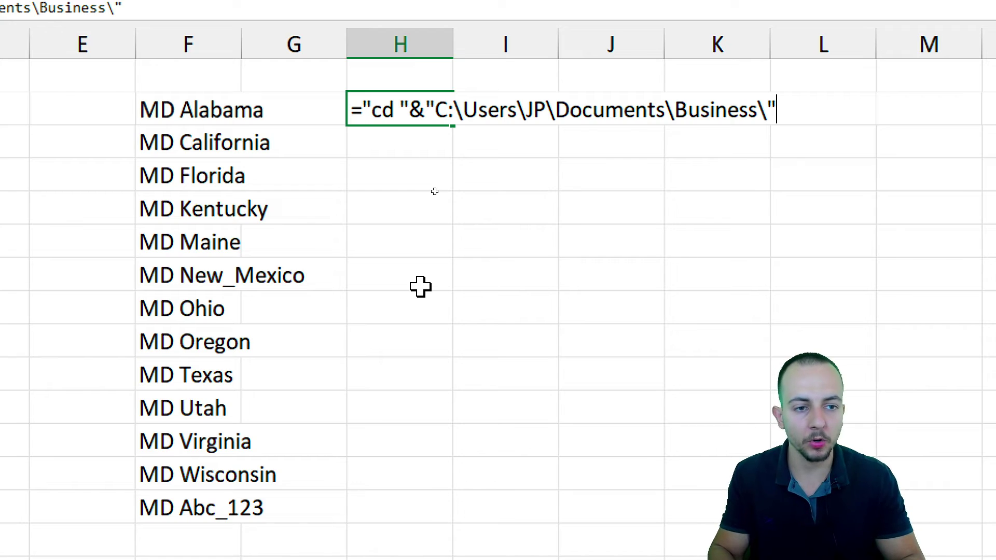
pyautogui.press('Return')
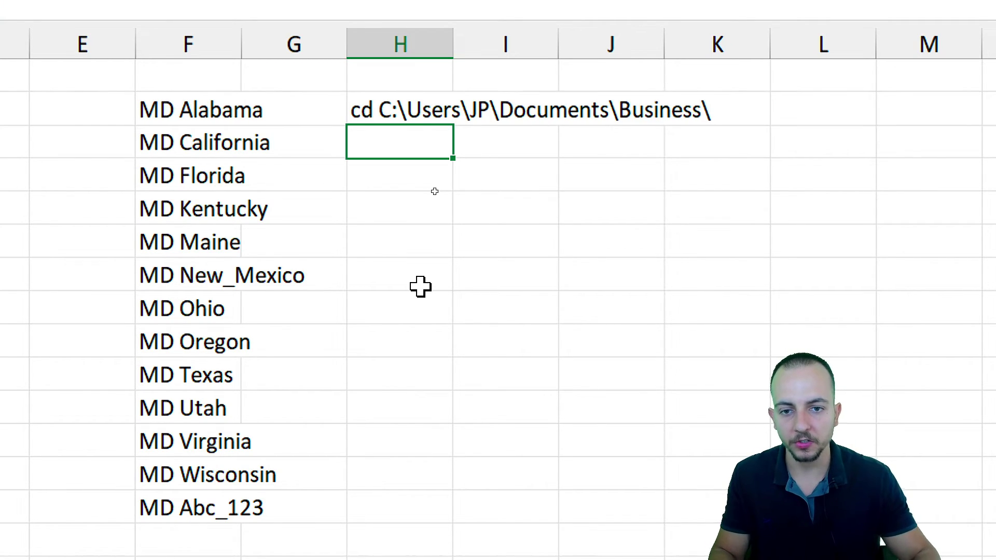
# Step: Append &B2 to the H2 formula so the path ends in the Alabama folder
pyautogui.click(391, 109)
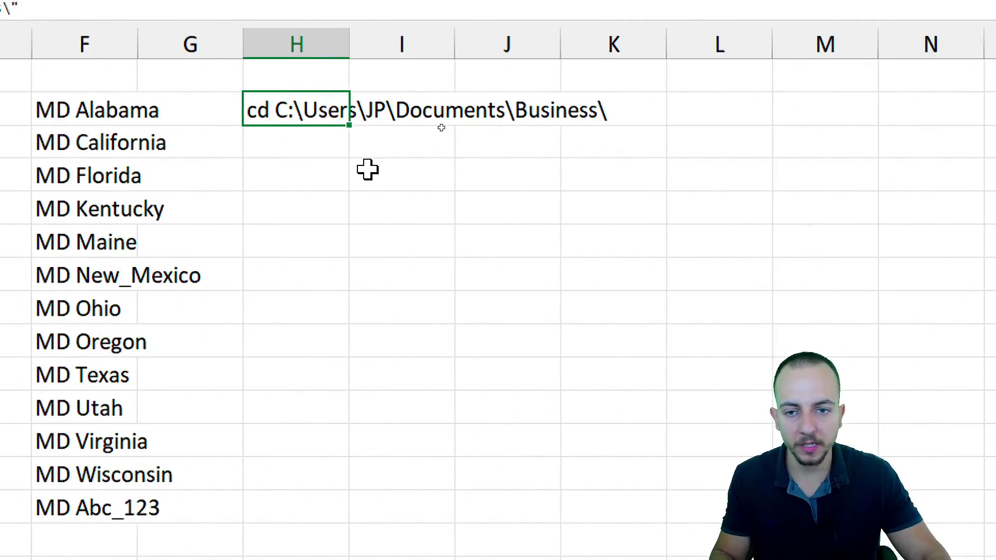
pyautogui.doubleClick(860, 109)
pyautogui.click(699, 109)
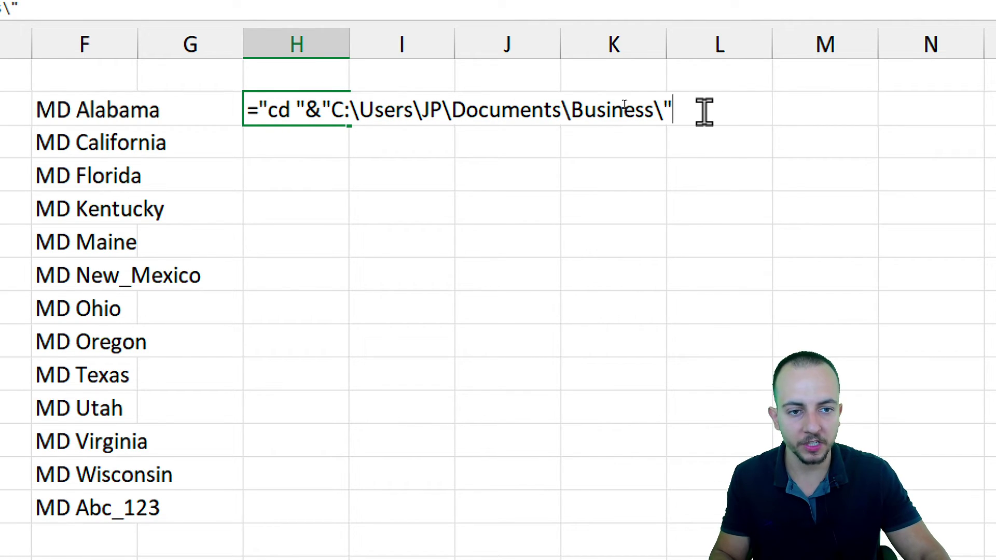
pyautogui.write('&')
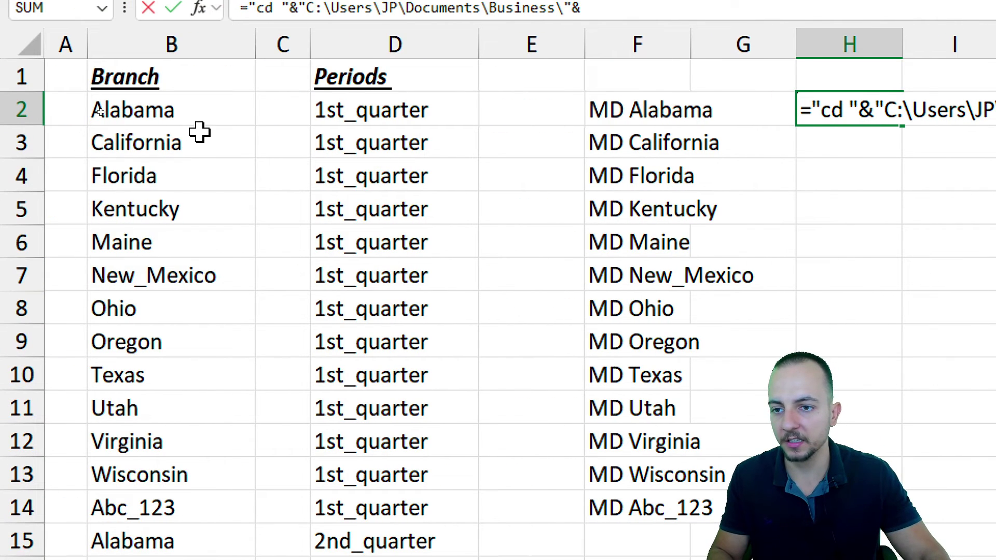
pyautogui.click(211, 110)
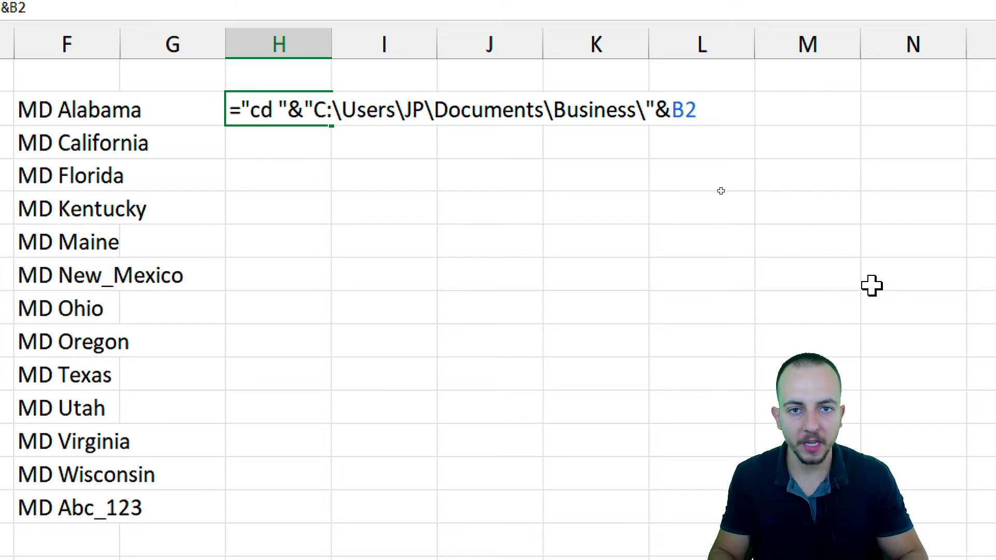
pyautogui.press('Return')
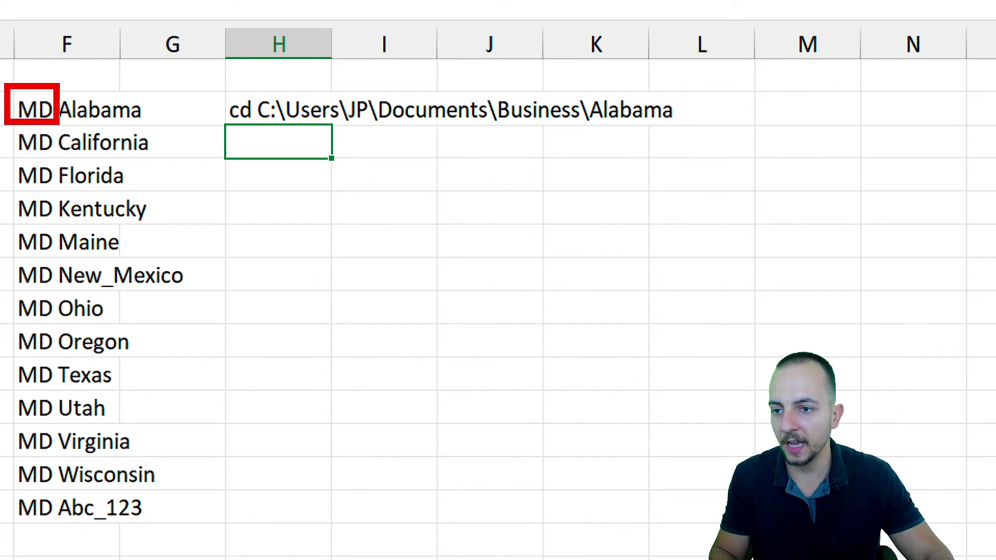
# Step: Extend the H2 formula with &" & MD " after the branch path
pyautogui.doubleClick(281, 109)
pyautogui.write('&')
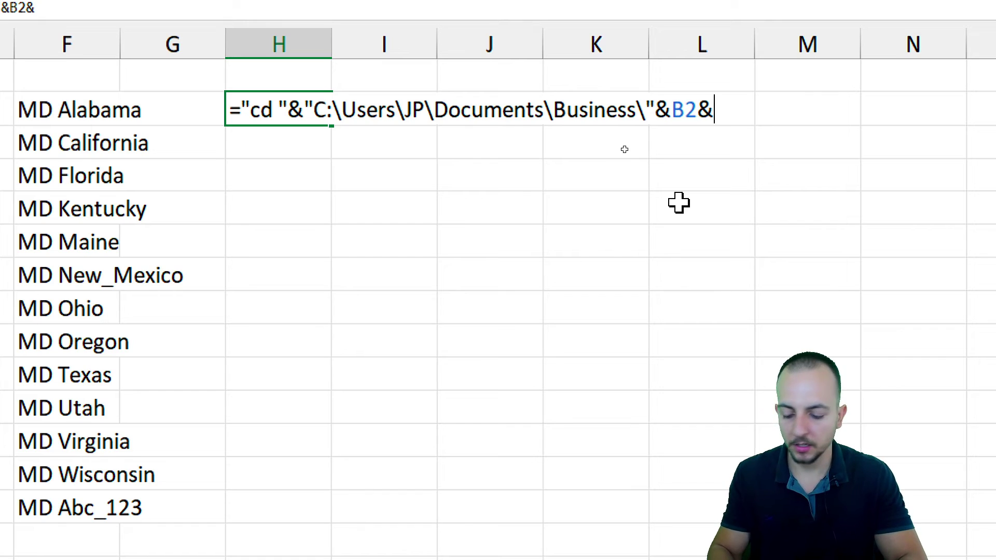
pyautogui.write('"')
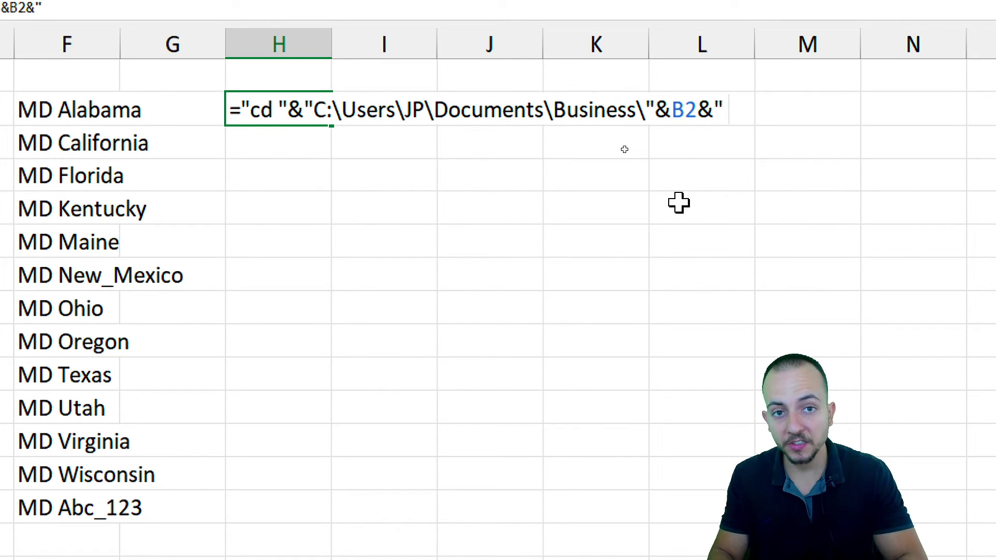
pyautogui.write(' &')
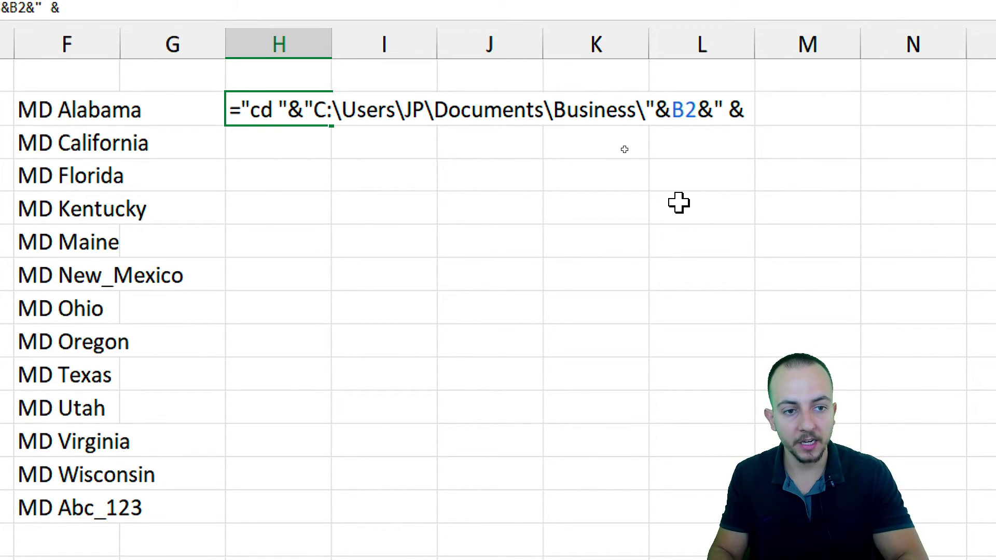
pyautogui.write(' M')
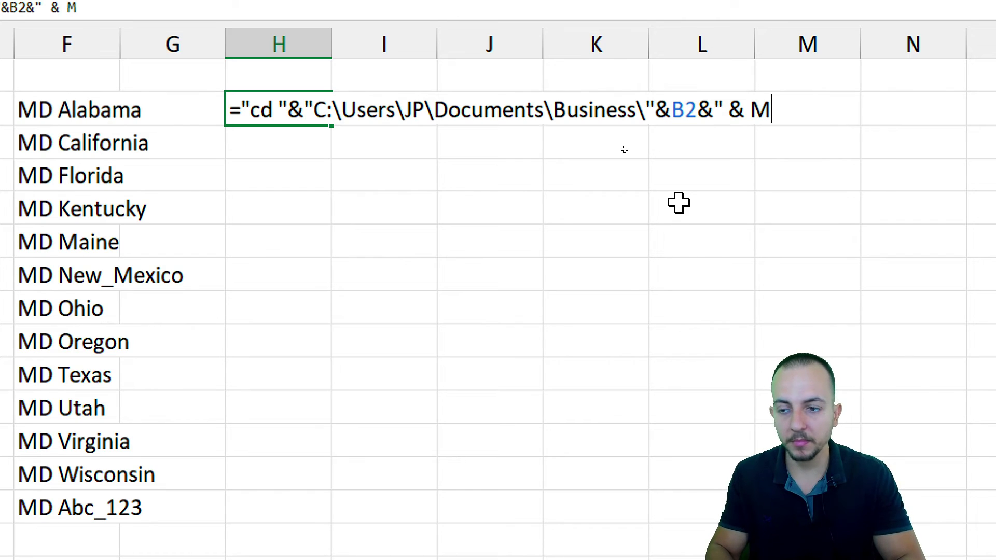
pyautogui.write('D "')
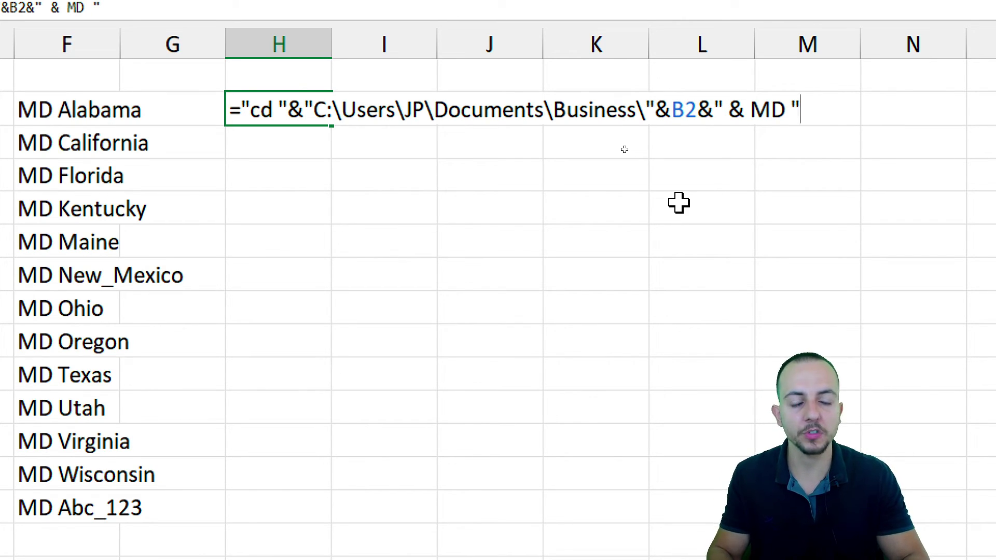
pyautogui.press('Return')
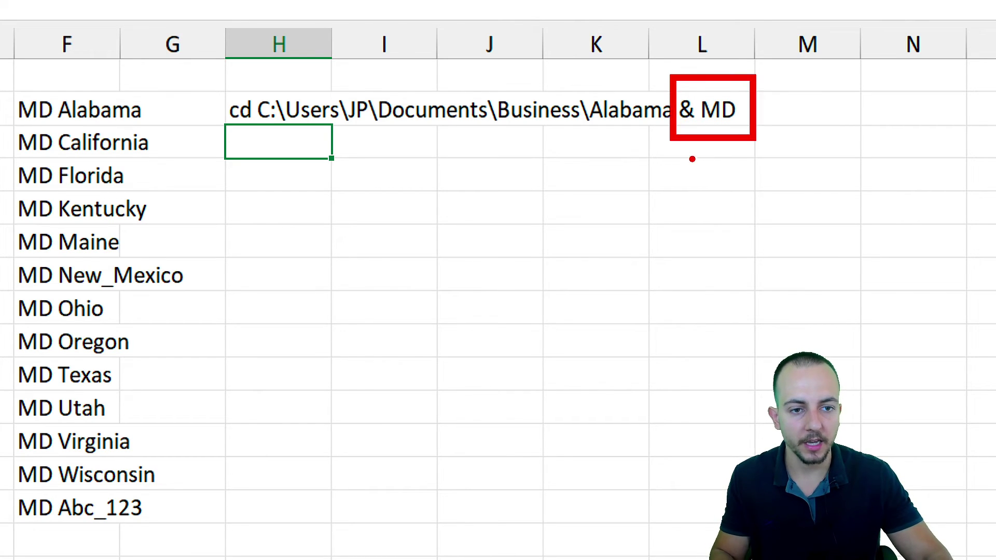
pyautogui.moveTo(679, 130); pyautogui.dragTo(764, 123)
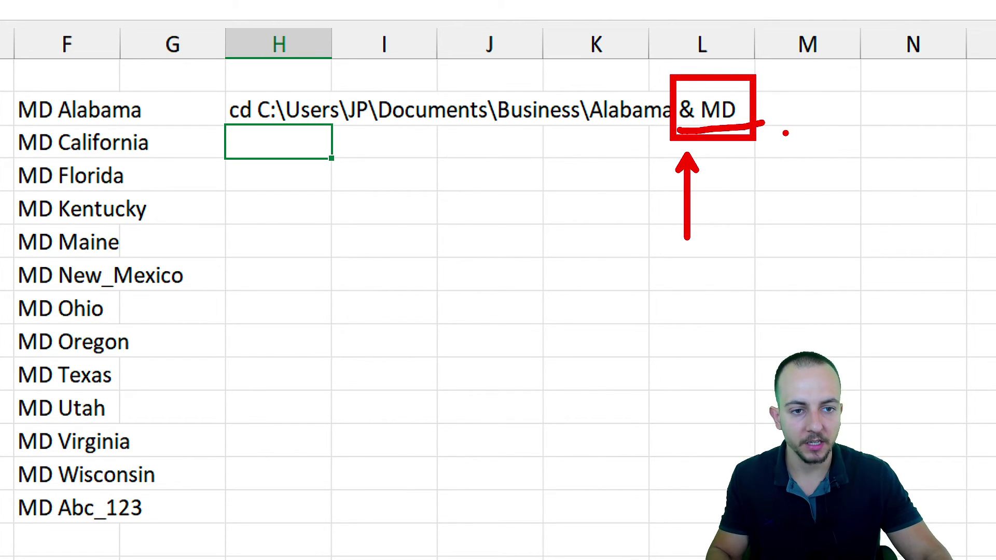
# Step: Append &D2 so H2 ends with MD 1st_quarter
pyautogui.doubleClick(296, 107)
pyautogui.click(819, 104)
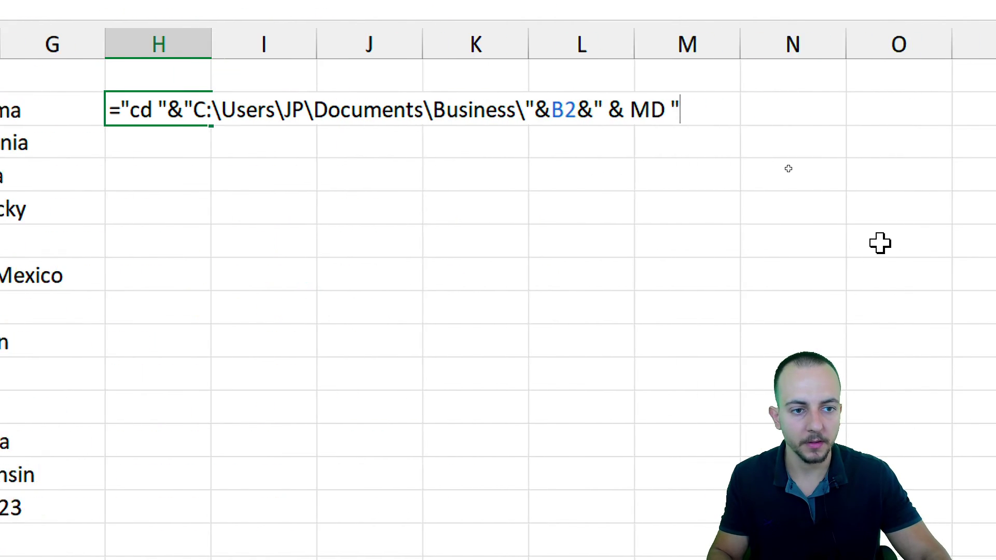
pyautogui.write('&')
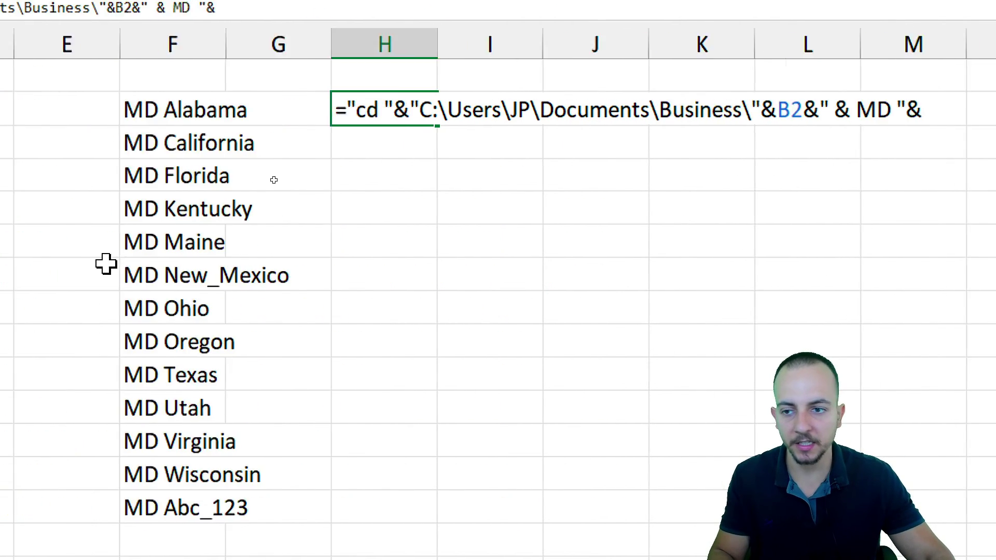
pyautogui.click(270, 108)
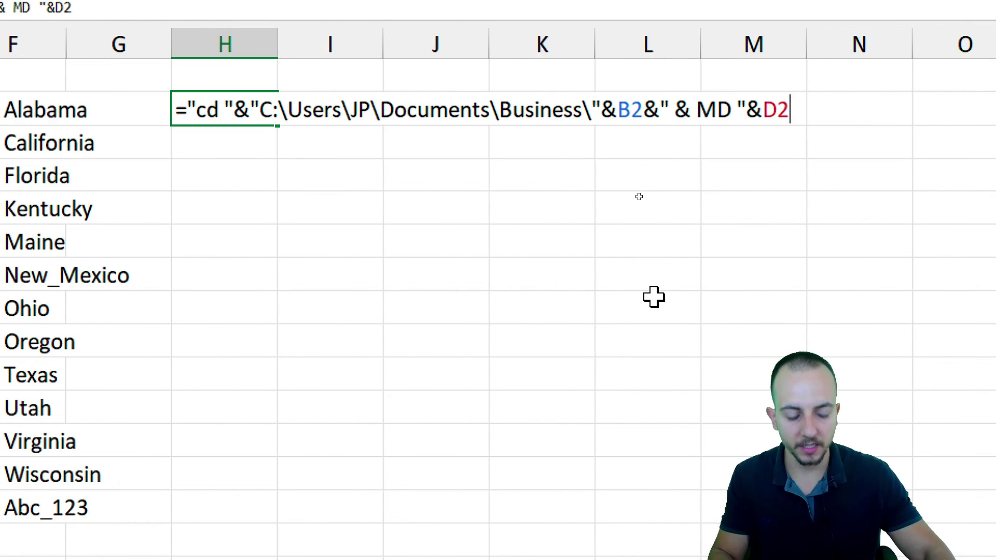
pyautogui.press('Return')
pyautogui.click(192, 115)
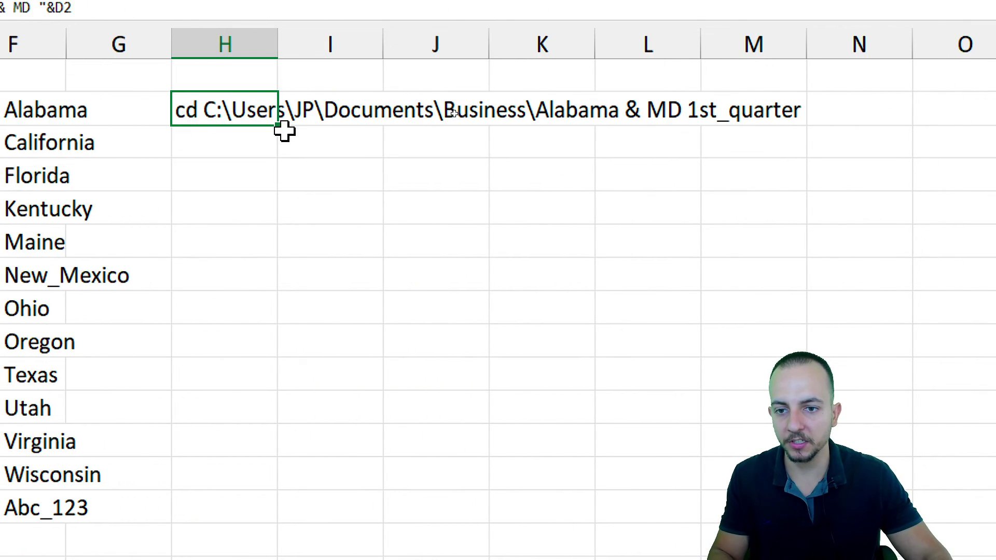
# Step: Fill the H2 formula down column H to row 40 and check the results
pyautogui.moveTo(278, 127); pyautogui.dragTo(451, 503)
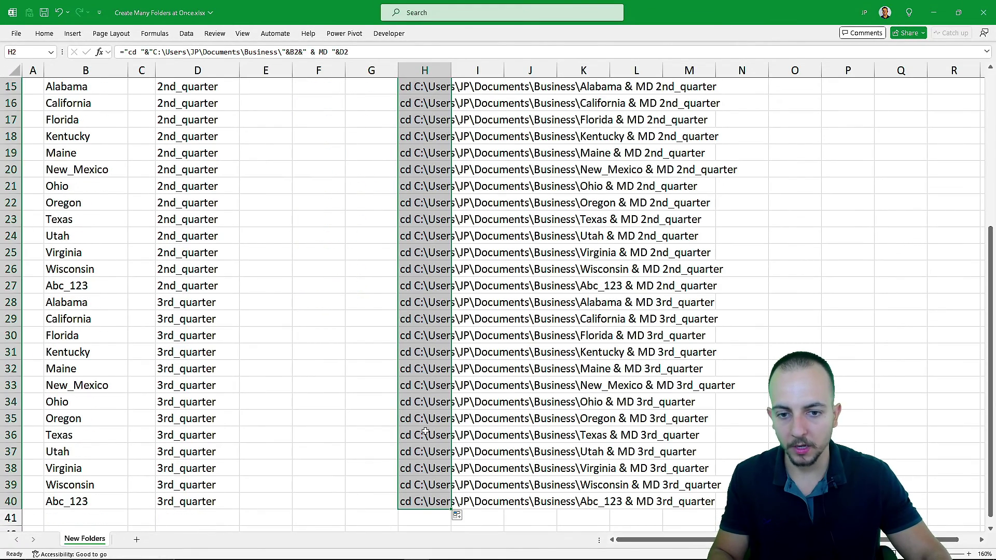
pyautogui.click(427, 366)
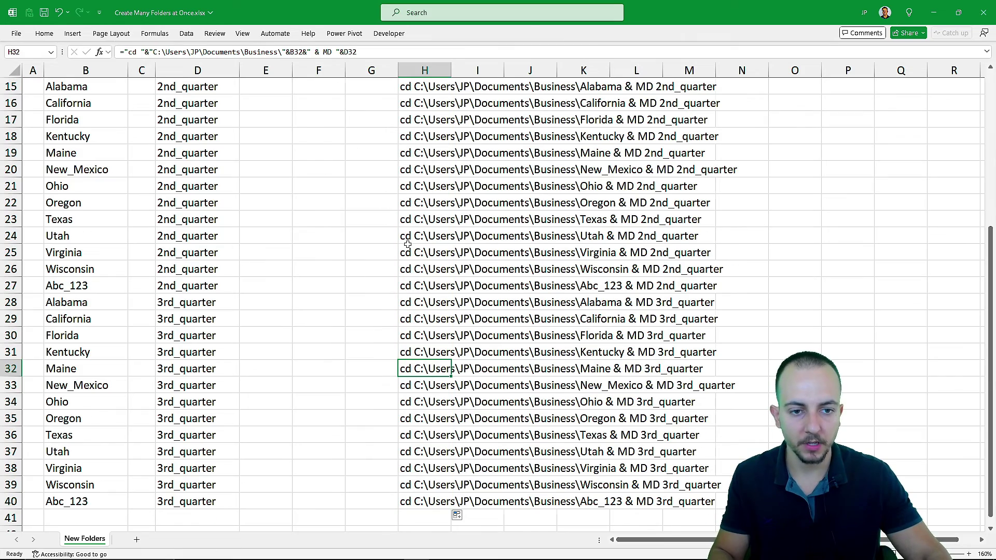
pyautogui.scroll(5, 407, 244)
pyautogui.click(423, 105)
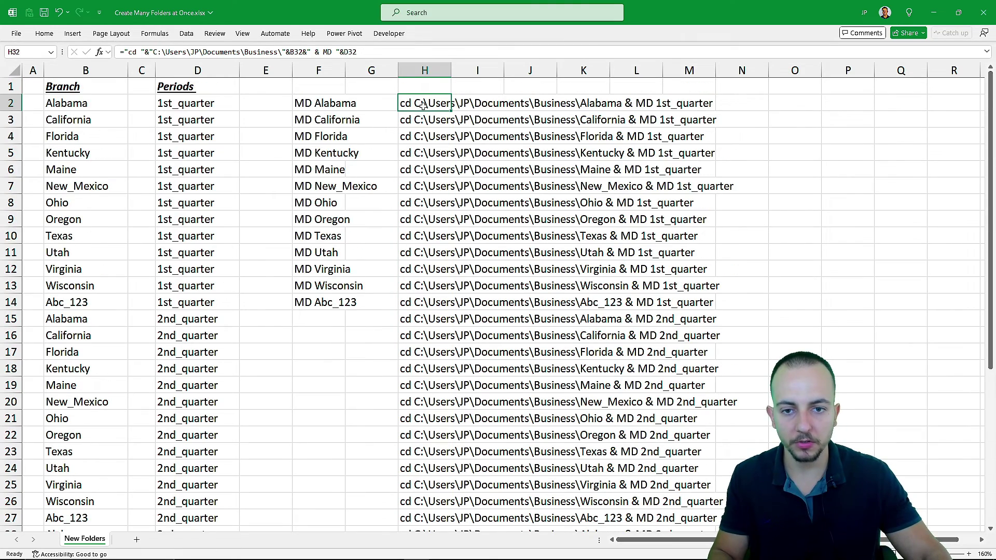
pyautogui.scroll(-9, 458, 145)
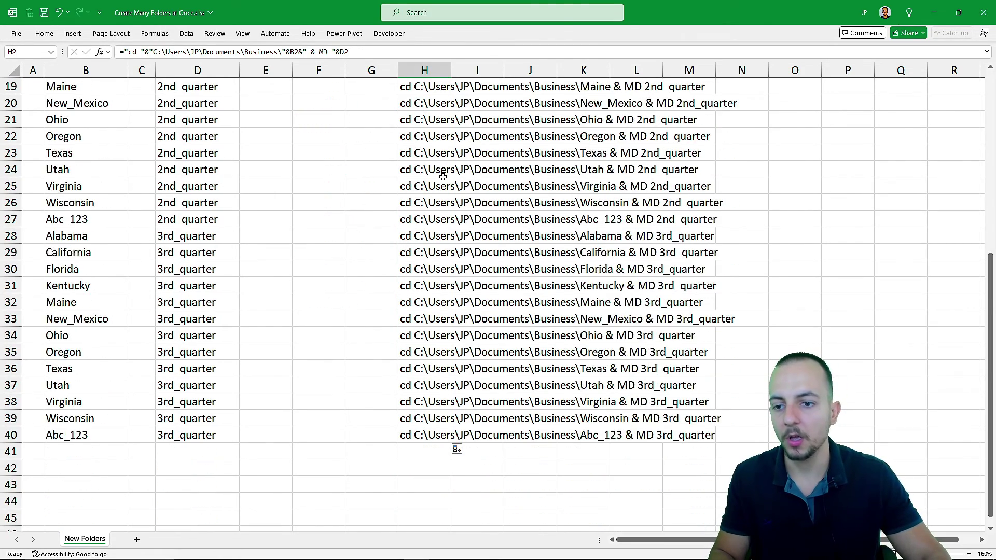
pyautogui.scroll(9, 444, 200)
# Step: Select the generated commands in H2:H40 and copy them
pyautogui.moveTo(421, 107); pyautogui.dragTo(425, 504)
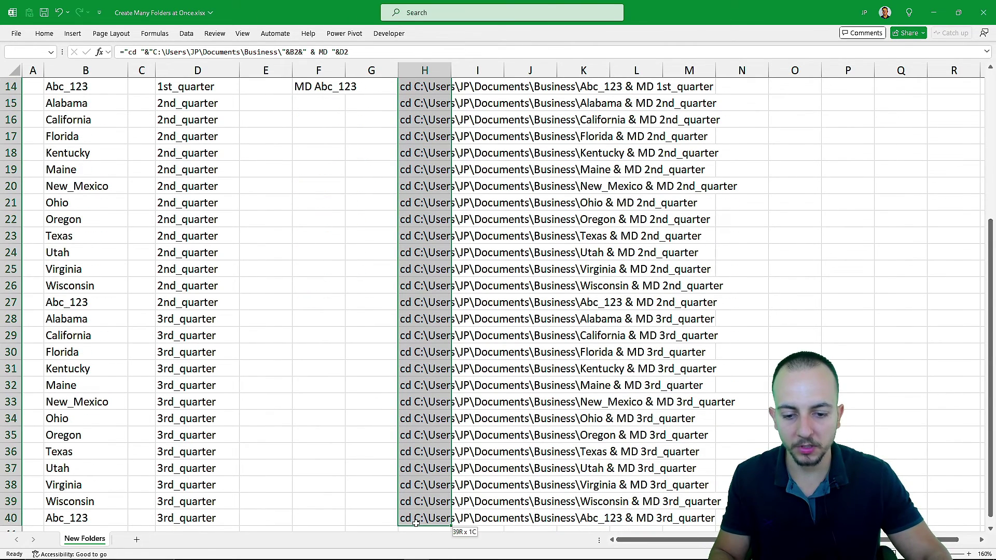
pyautogui.scroll(5, 419, 374)
pyautogui.hotkey('ctrl', 'c')
pyautogui.hotkey('ctrl', 'c')
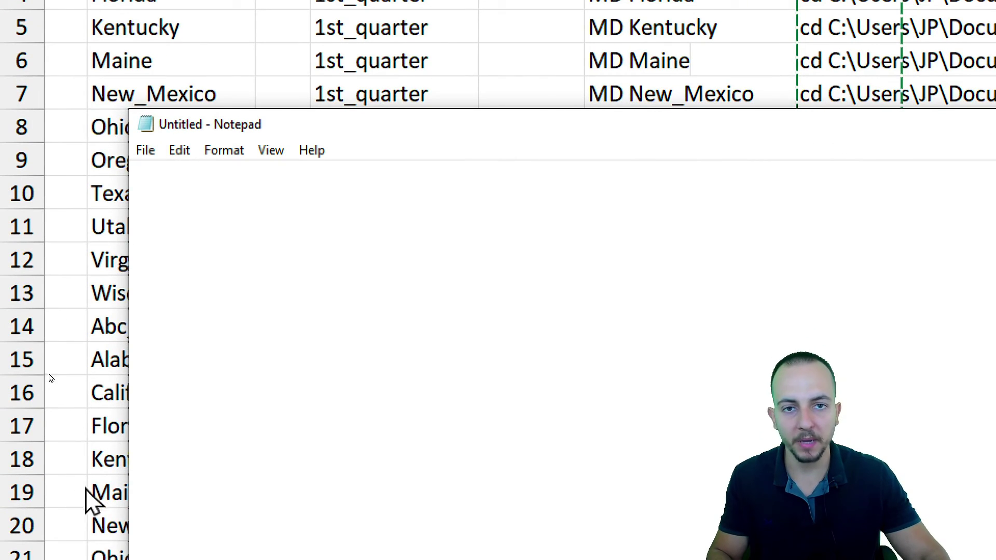
# Step: Paste the commands into Notepad, save as subfolders.bat with All Files type, and close Notepad
pyautogui.rightClick(164, 195)
pyautogui.click(119, 284)
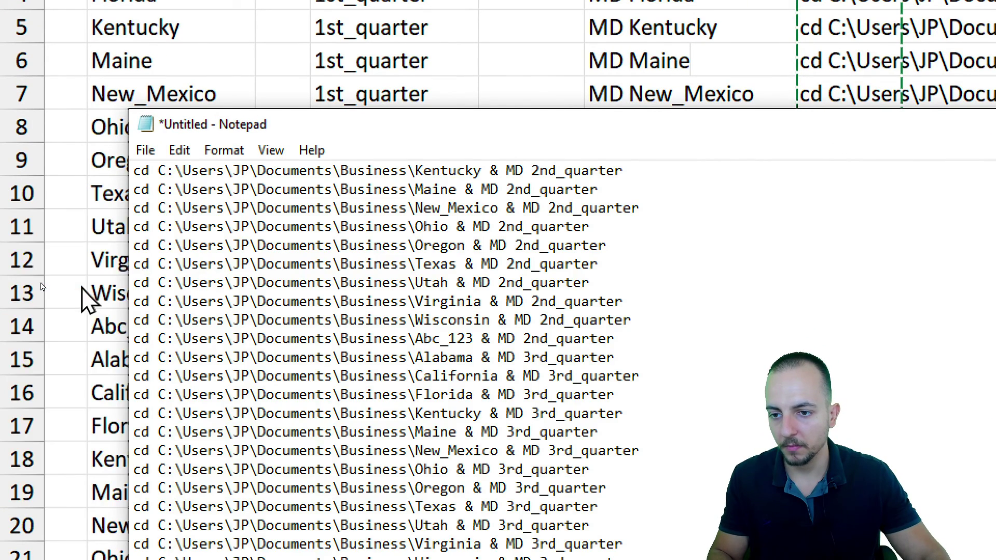
pyautogui.click(149, 152)
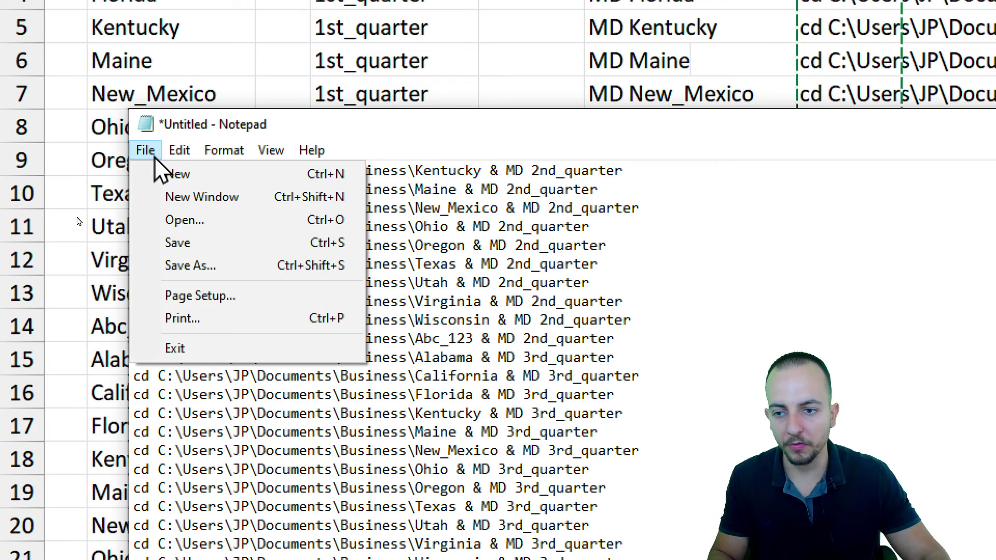
pyautogui.click(225, 274)
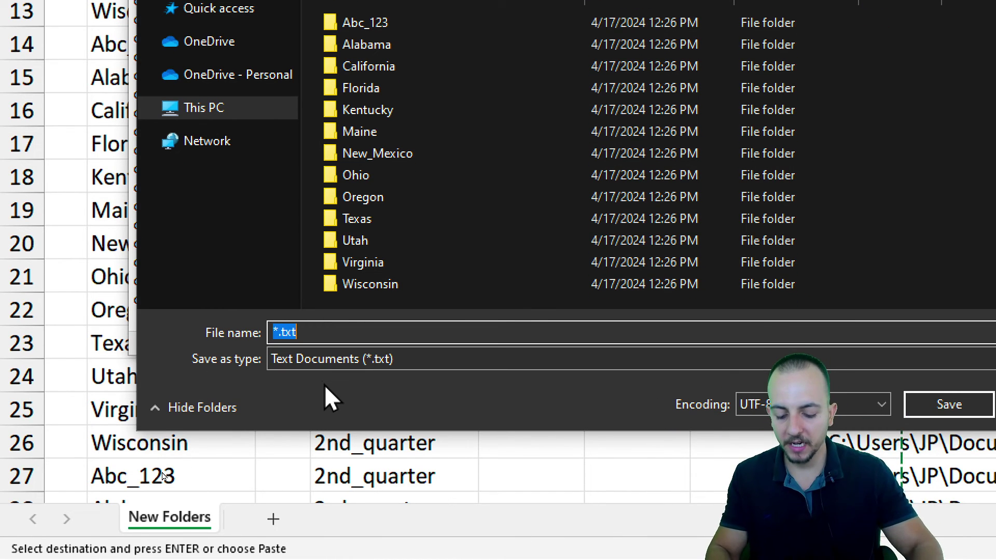
pyautogui.write('subfolders.b')
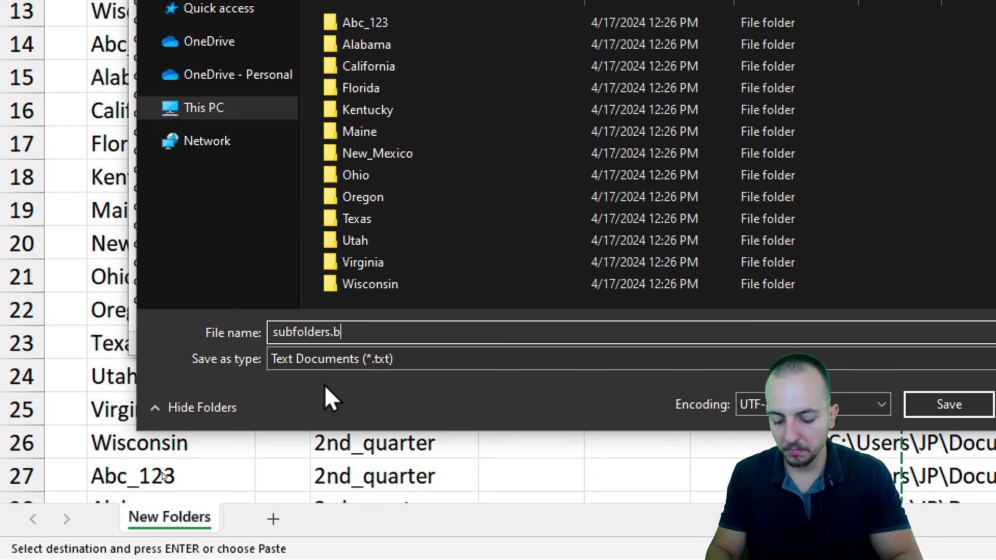
pyautogui.write('at')
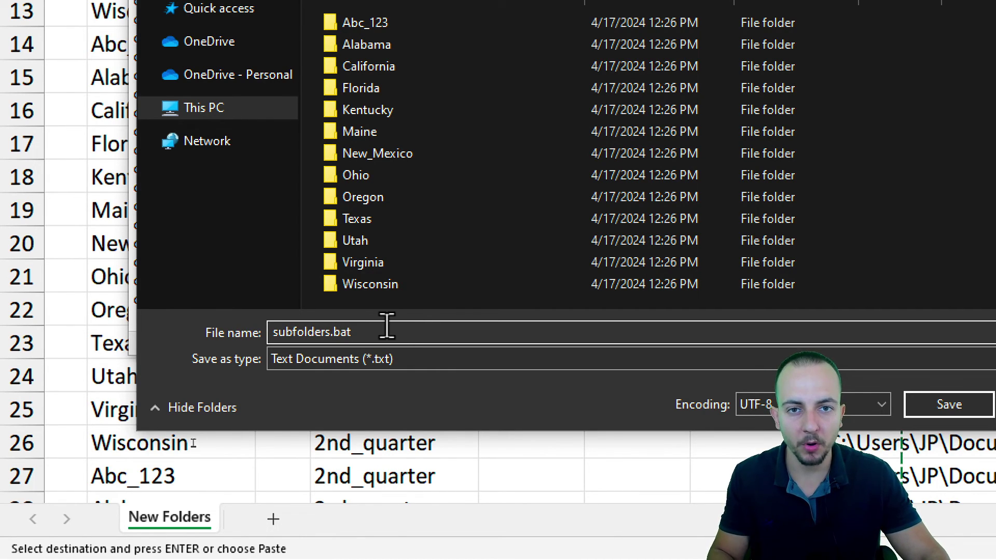
pyautogui.click(297, 362)
pyautogui.click(325, 390)
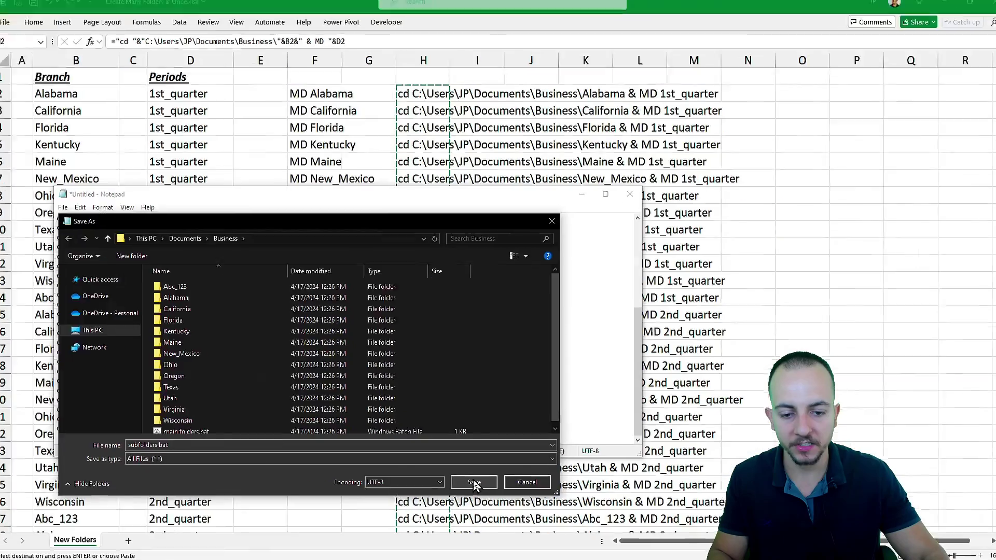
pyautogui.click(949, 405)
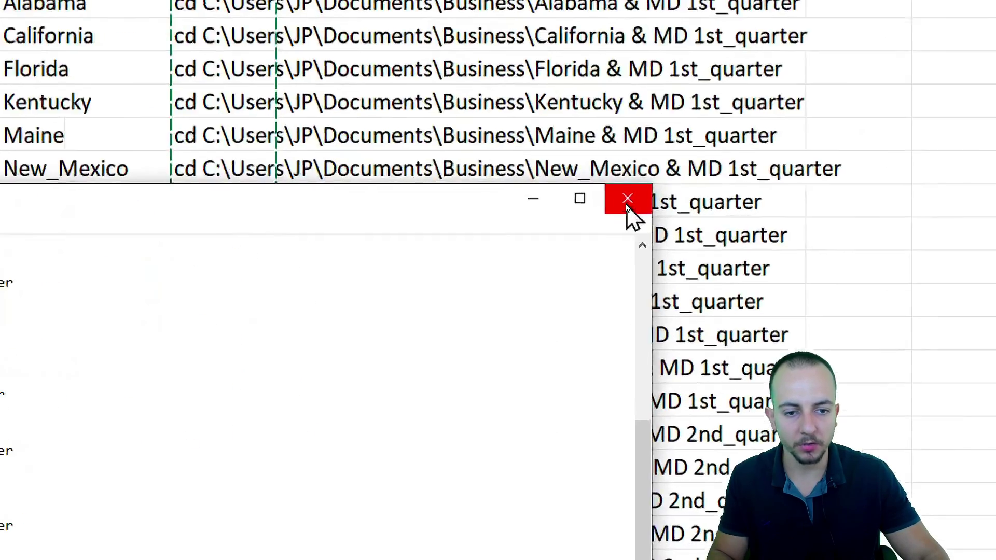
pyautogui.click(627, 205)
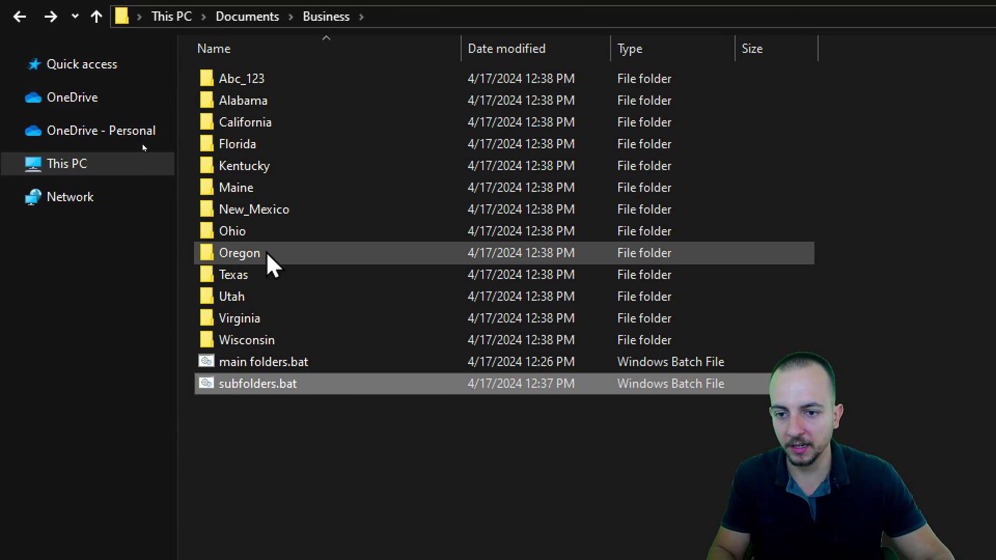
# Step: Verify Maine now holds 1st_quarter, 2nd_quarter and 3rd_quarter subfolders, then return to Business
pyautogui.doubleClick(280, 195)
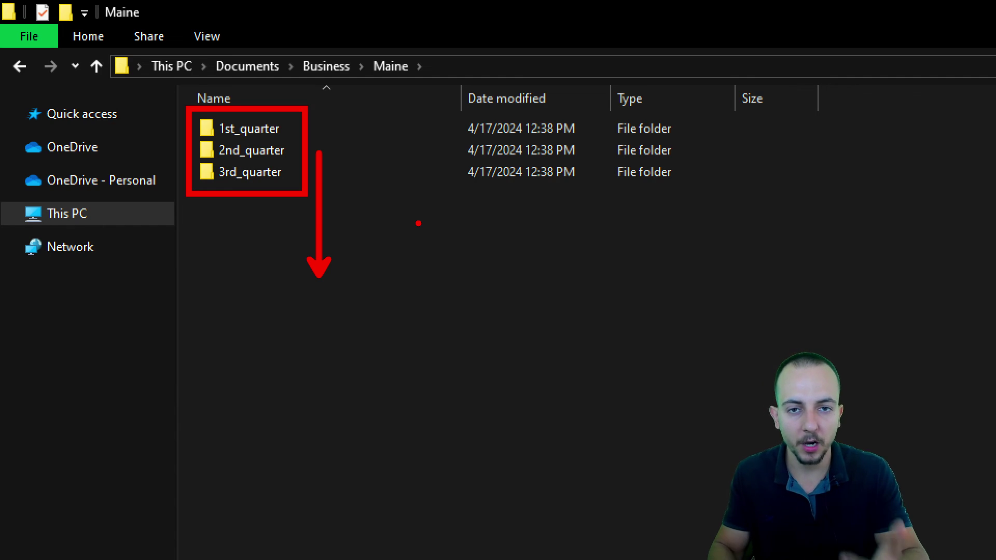
pyautogui.hotkey('alt', 'Left')
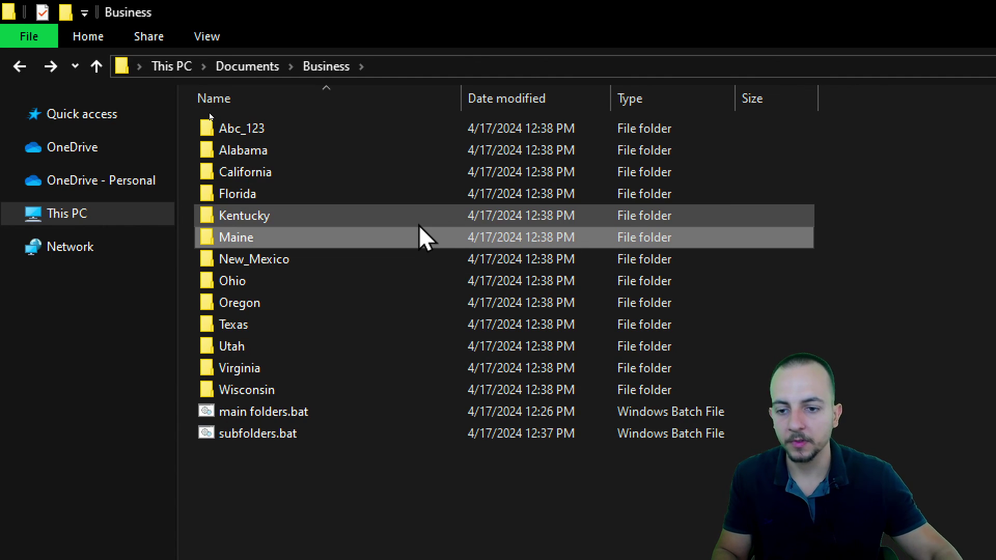
pyautogui.click(312, 336)
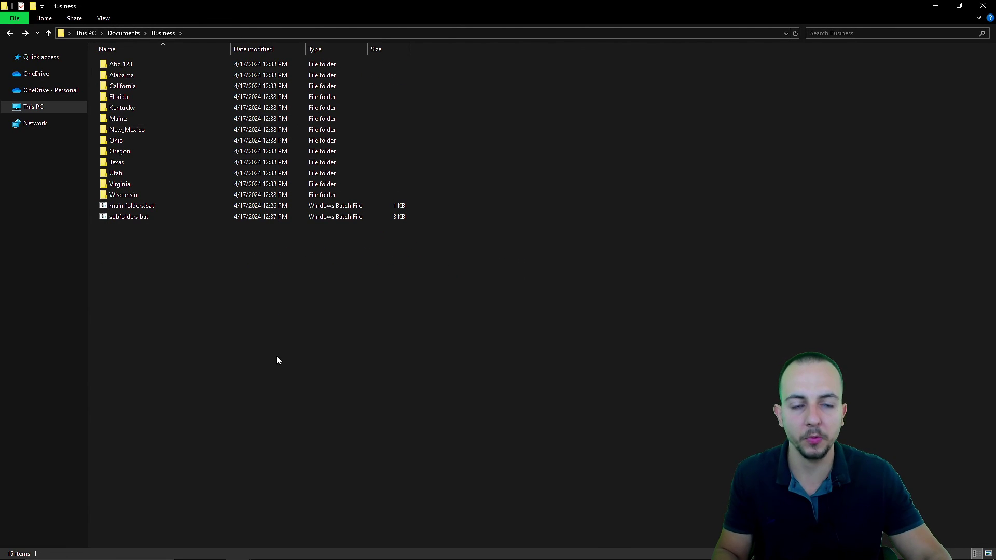
pyautogui.hotkey('alt', 'Tab')
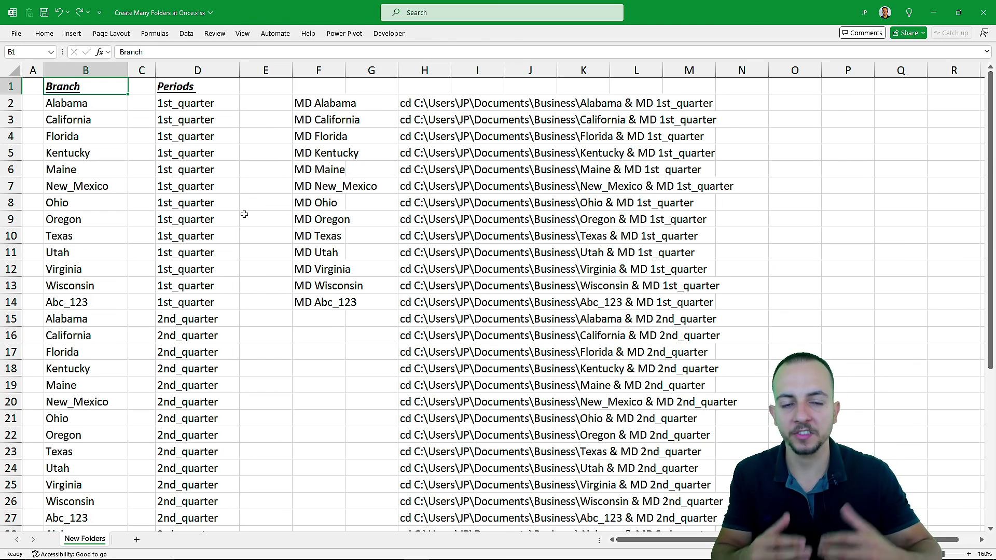